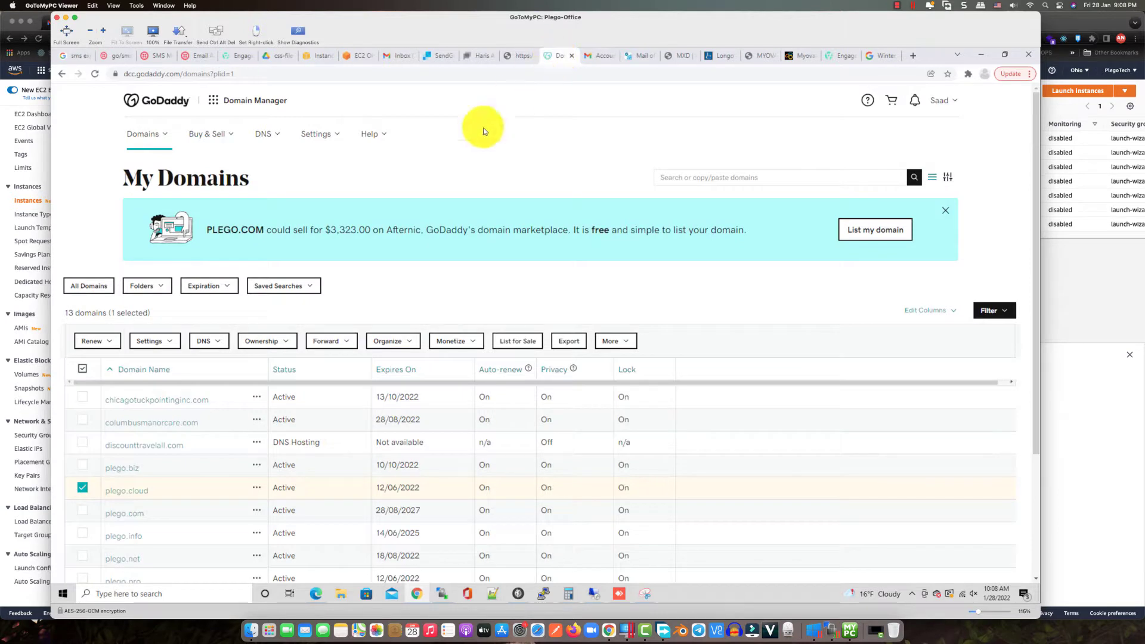
Reload the GoDaddy My Domains page and close the neighbouring tab showing the 503 Service Unavailable error
click(94, 73)
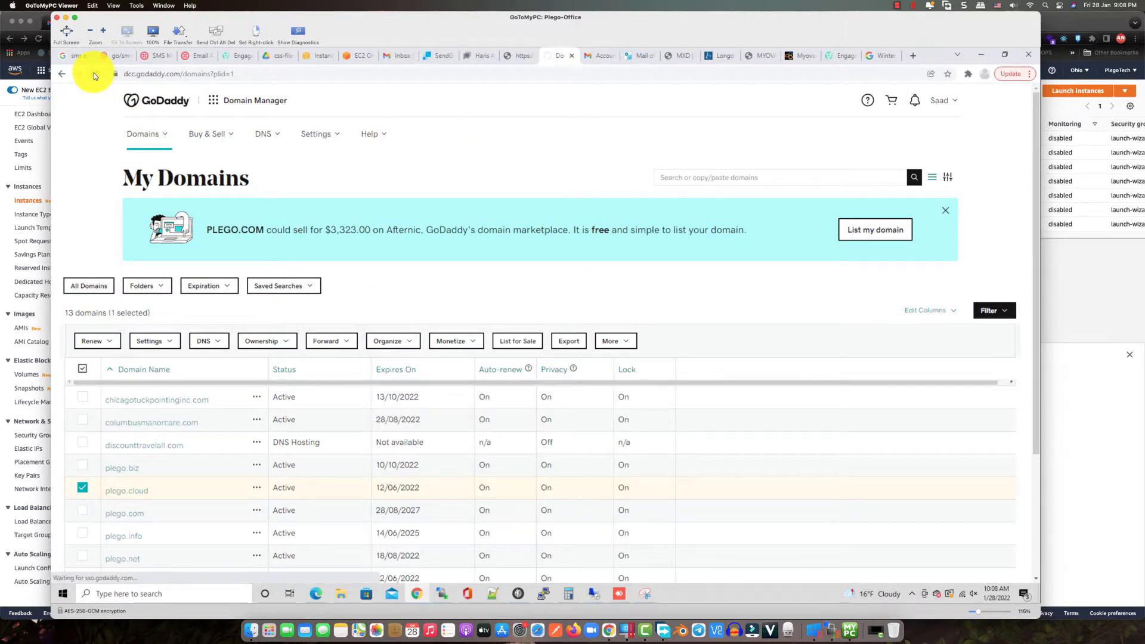
click(538, 62)
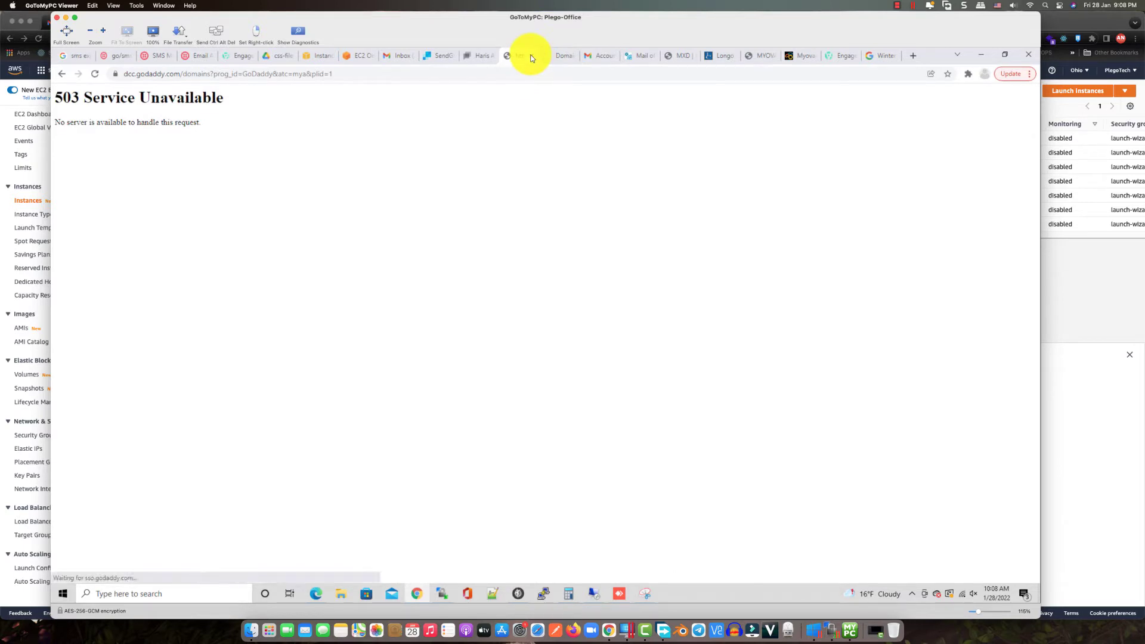
click(533, 57)
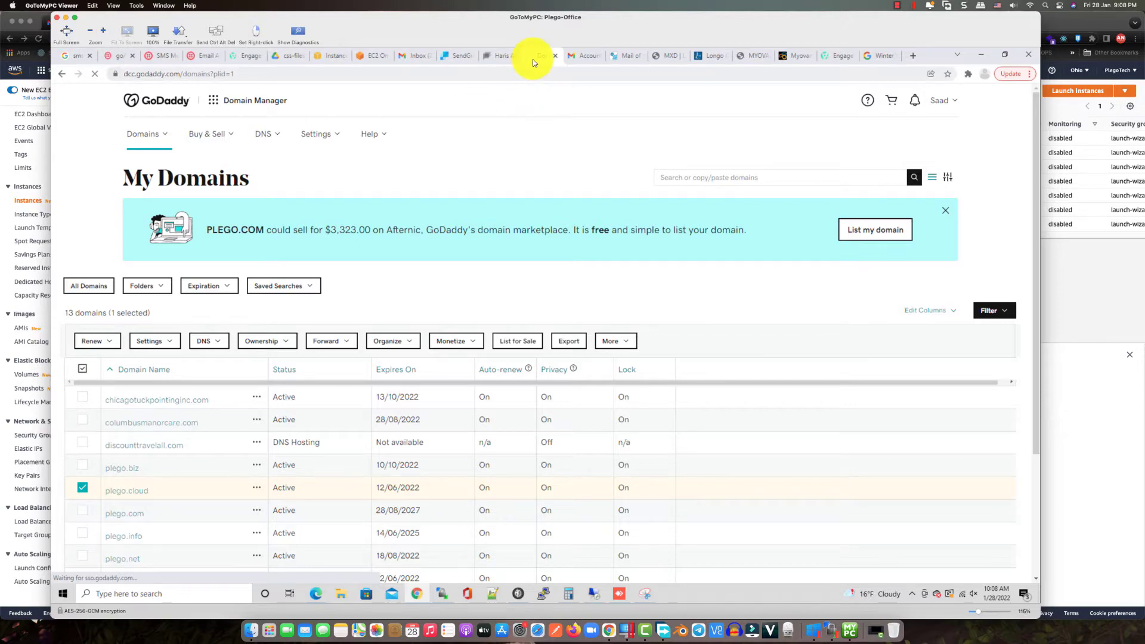
Switch to the AWS console, open the Route 53 service in a new browser tab, and go to its hosted zones
click(1101, 265)
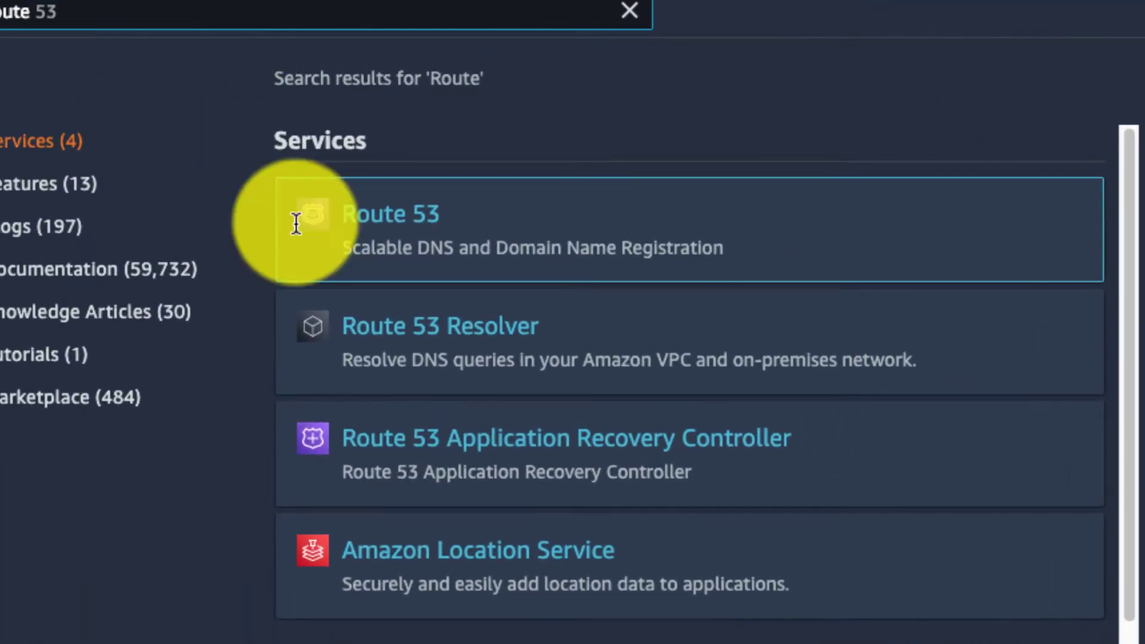
right_click(270, 153)
click(409, 224)
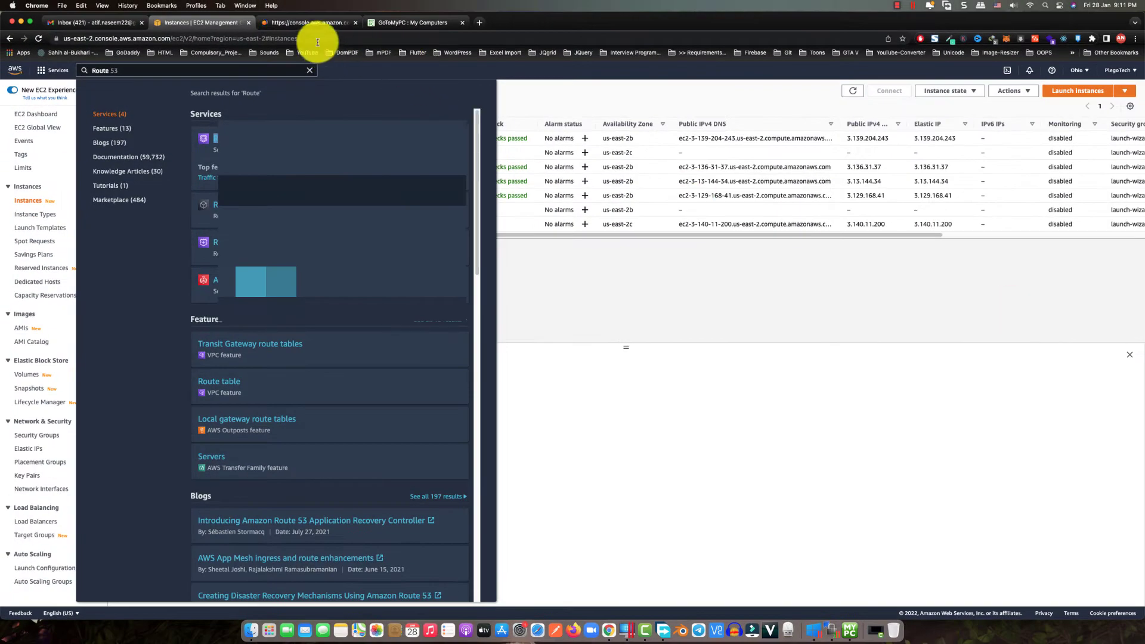
click(525, 245)
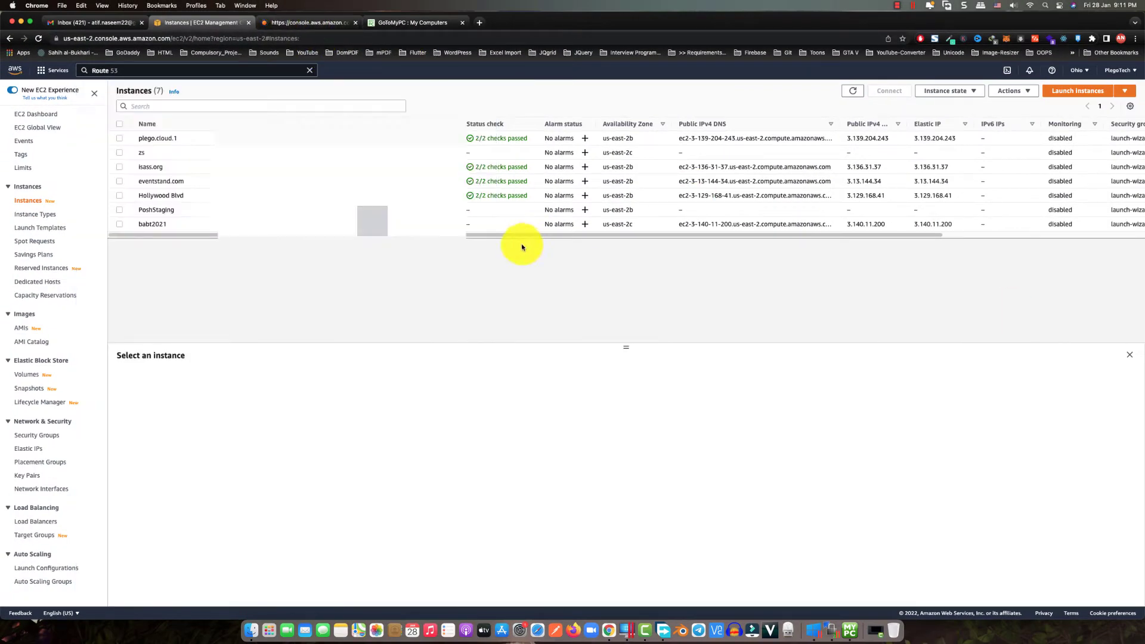
click(293, 23)
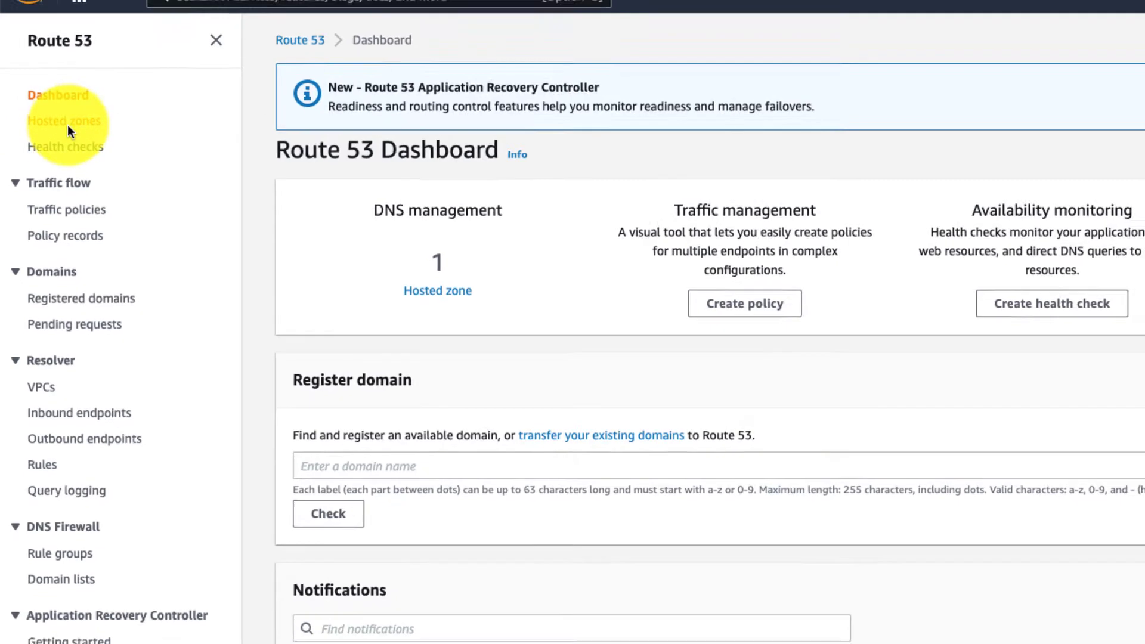
click(58, 120)
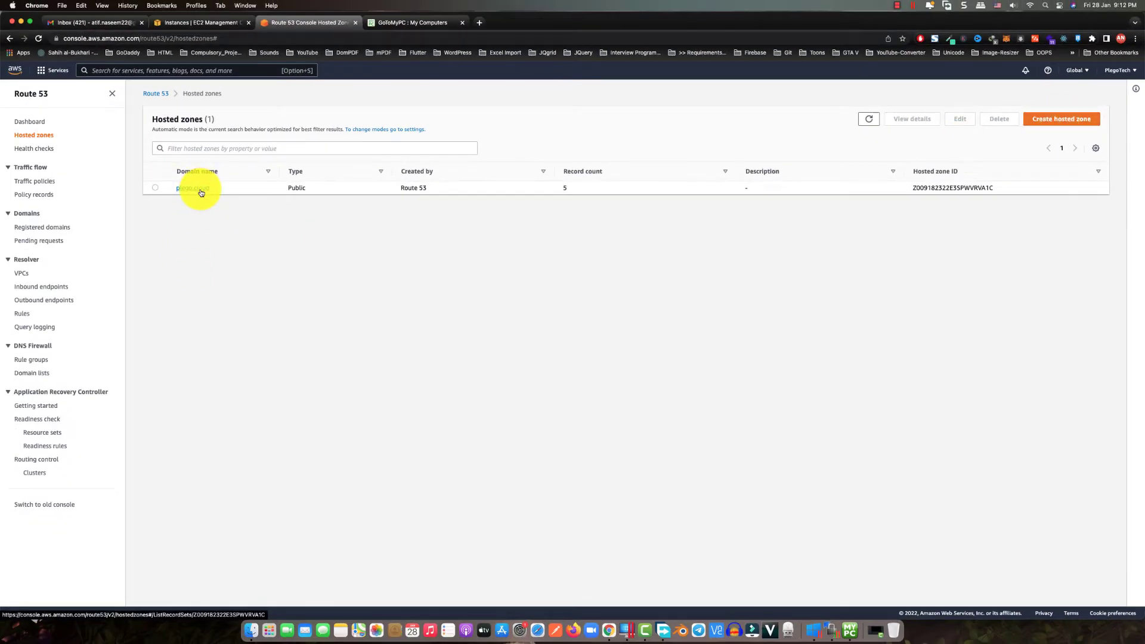
click(1056, 120)
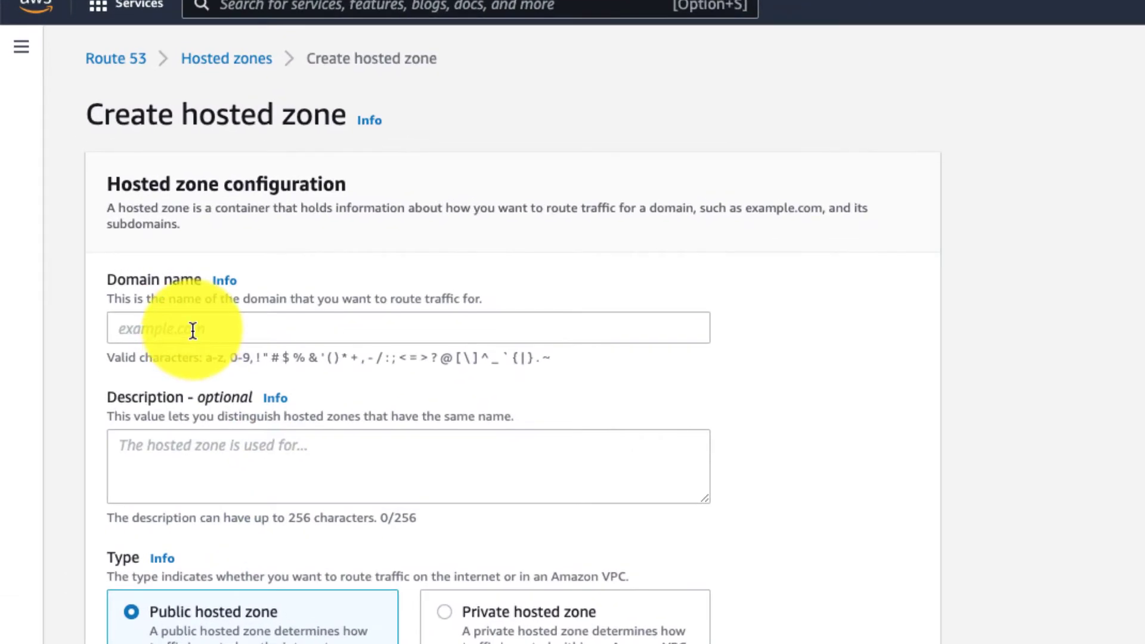
click(193, 330)
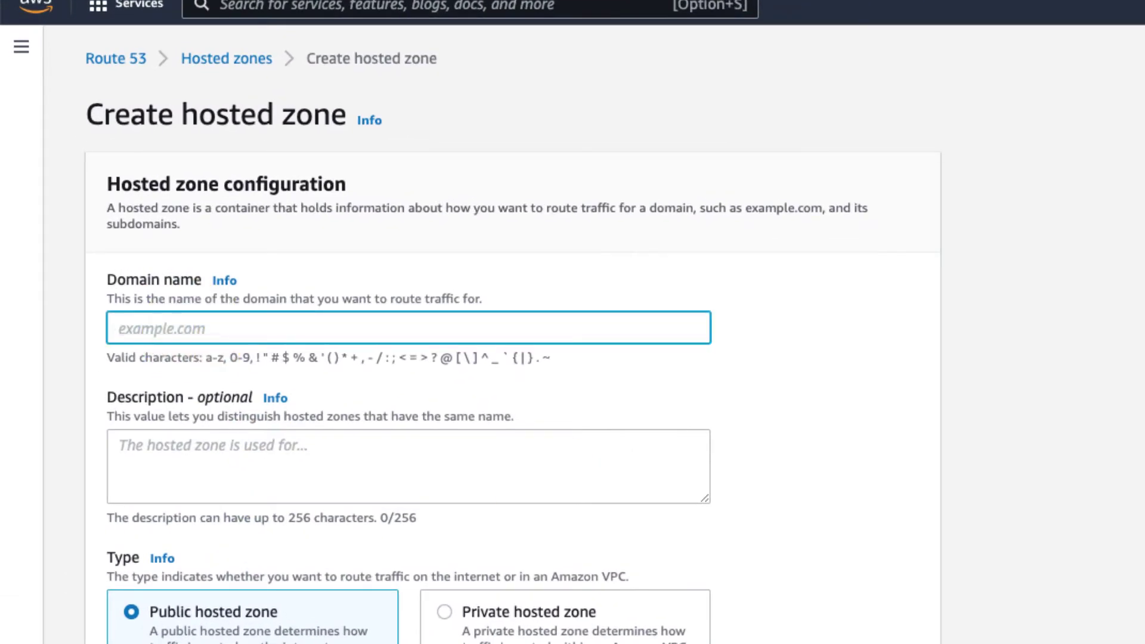
text(https://)
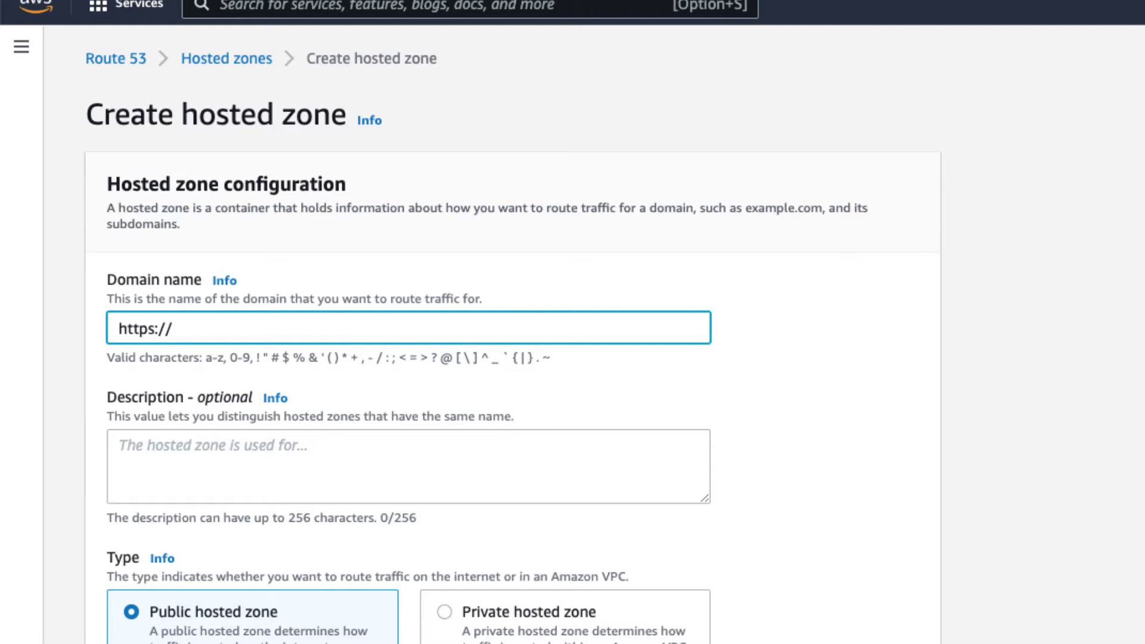
text(plego.cloud)
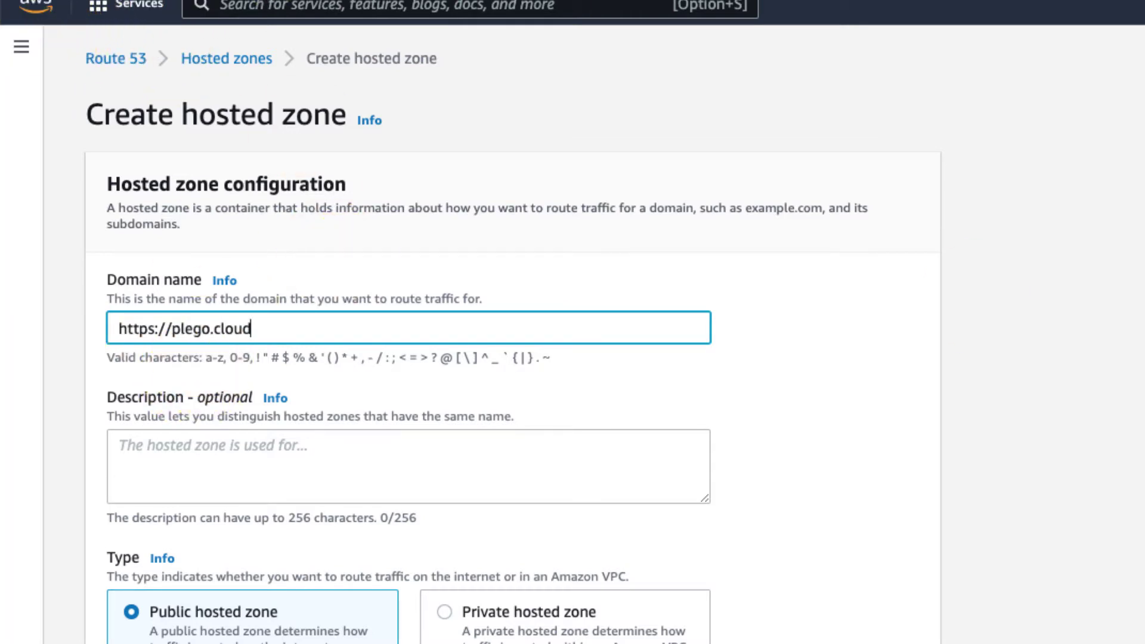
click(201, 62)
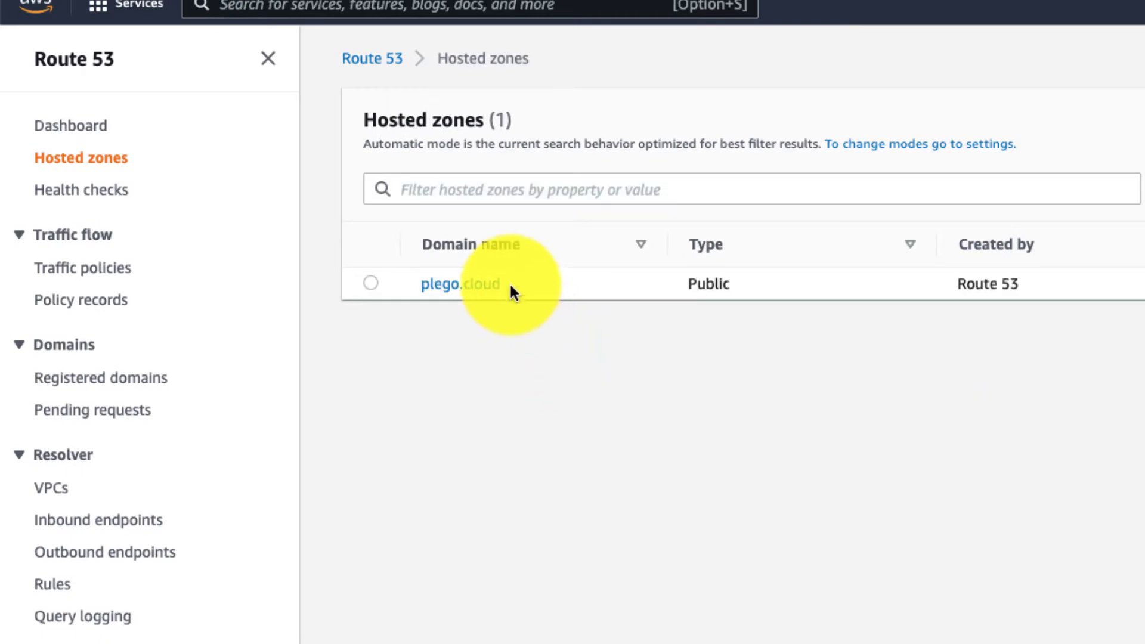
Open the plego.cloud hosted zone and examine the name server values of its NS record
click(469, 292)
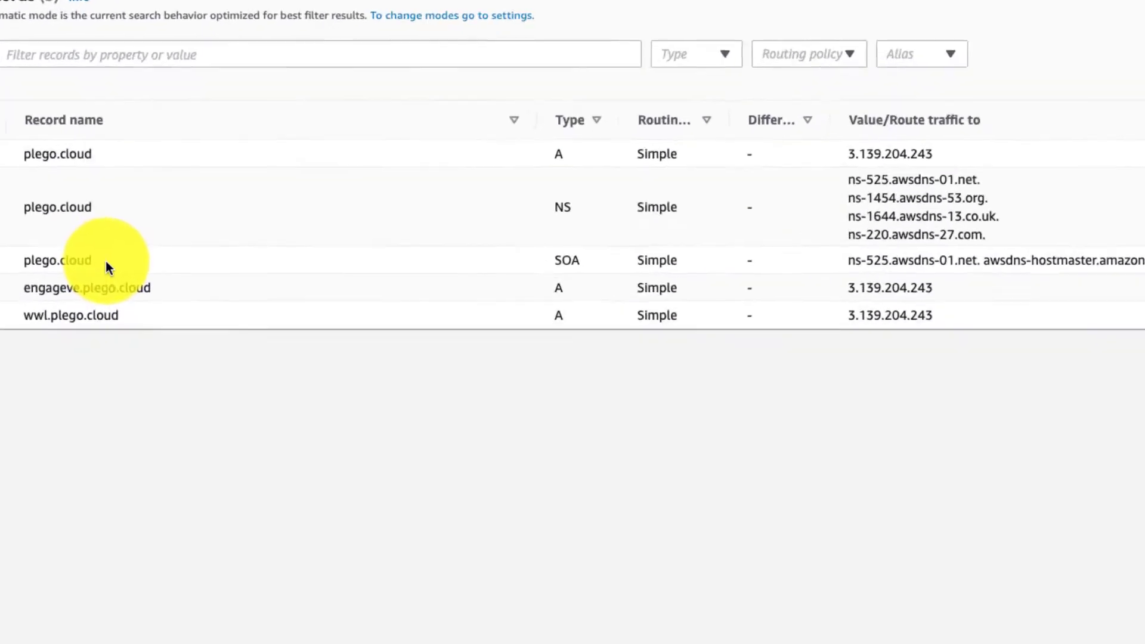
drag(1141, 240, 303, 166)
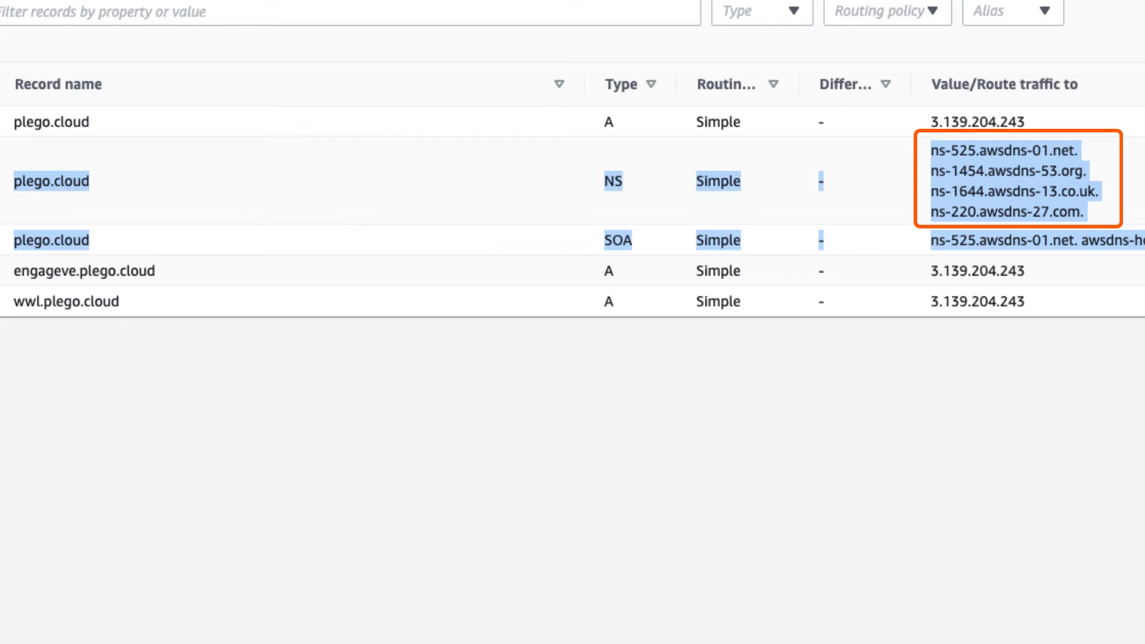
click(1091, 154)
drag(931, 152, 1116, 220)
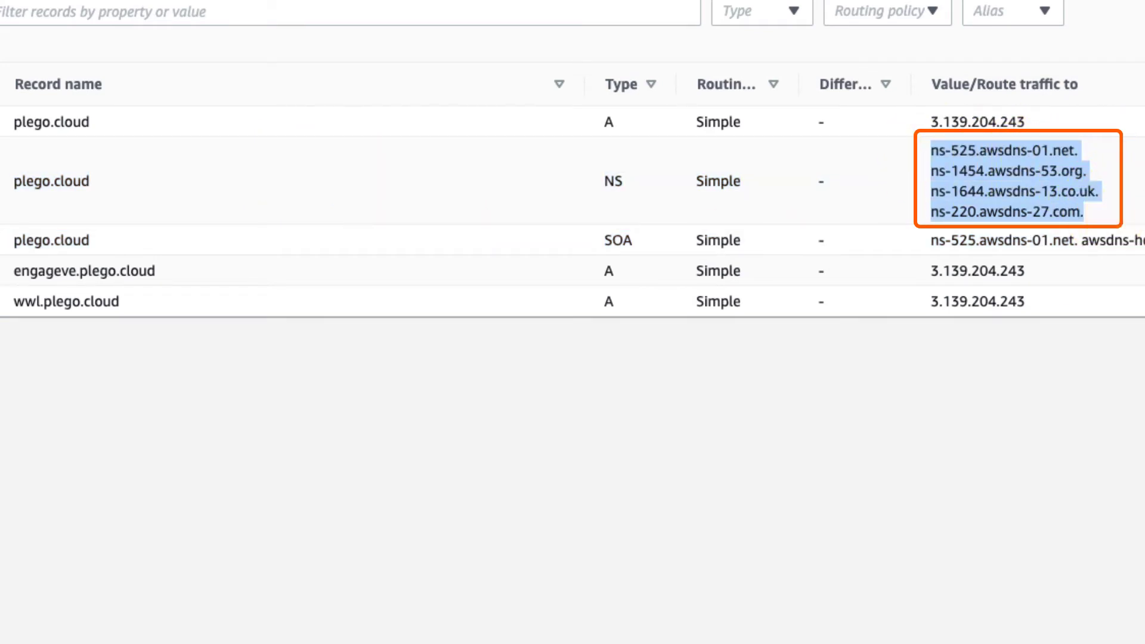
click(781, 205)
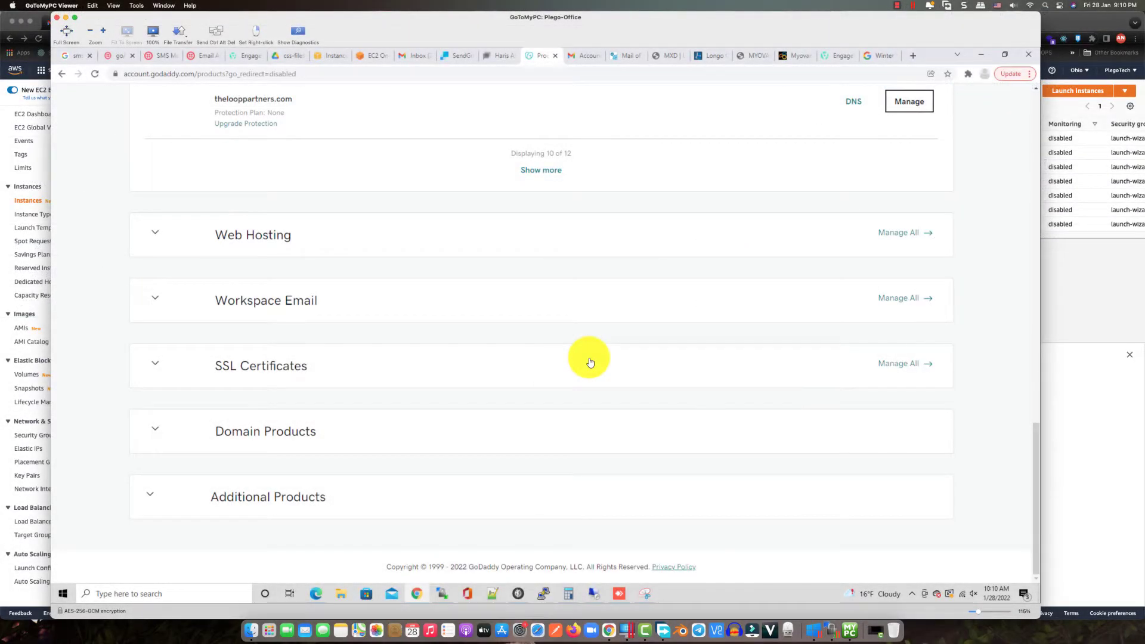
Switch to GoDaddy, open DNS management for the plego.cloud domain, and look through the page
scroll(589, 360, up, 5)
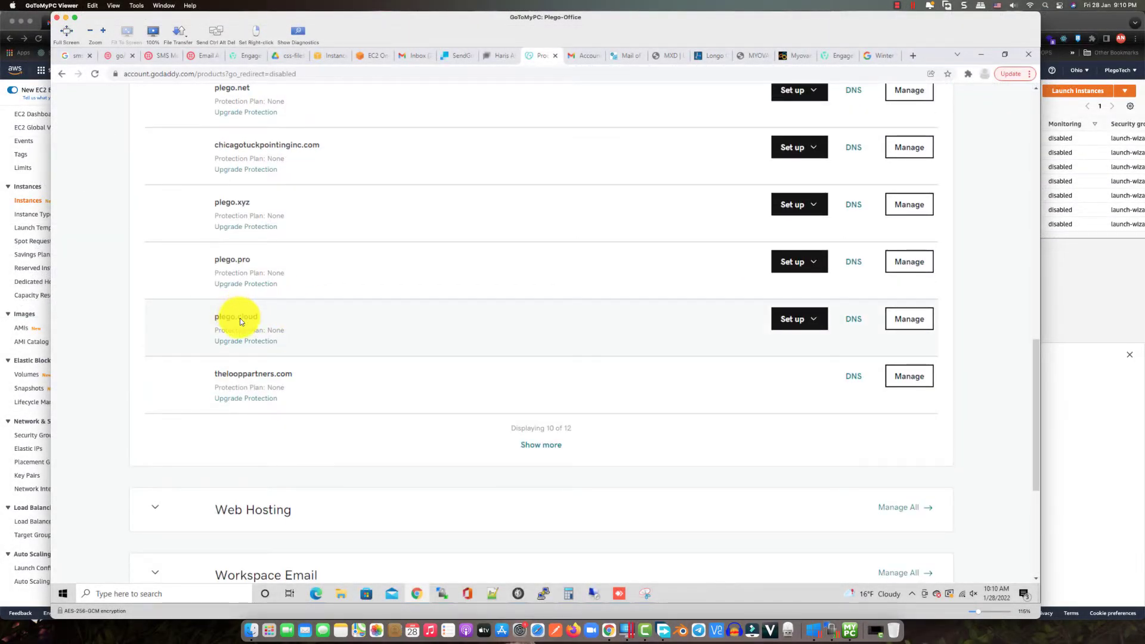
click(855, 323)
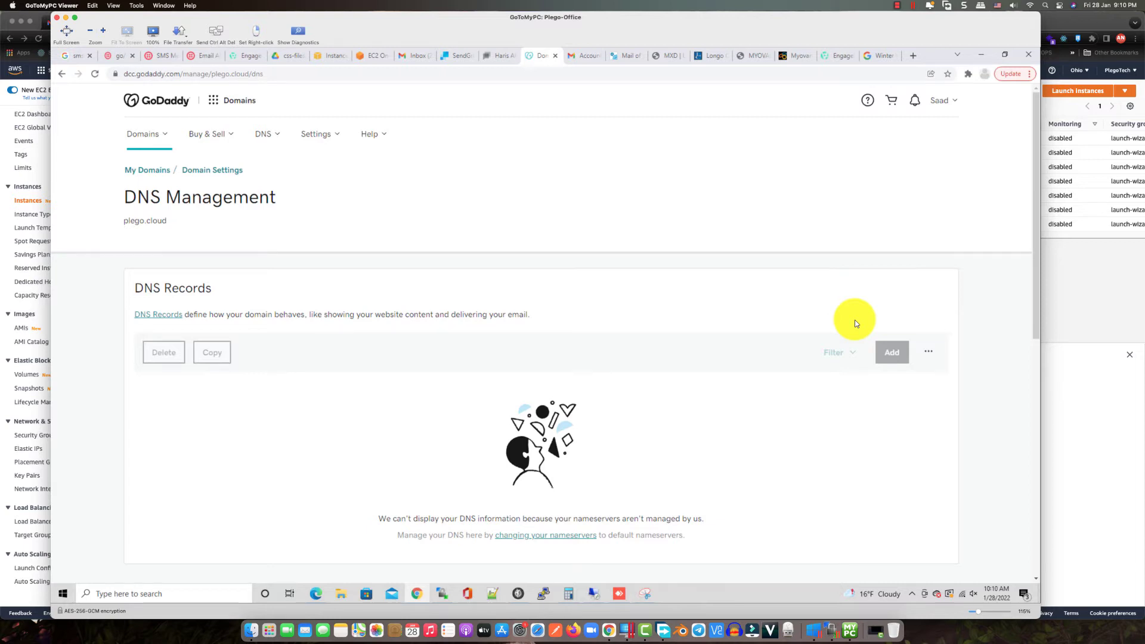
scroll(855, 322, down, 3)
scroll(854, 319, down, 3)
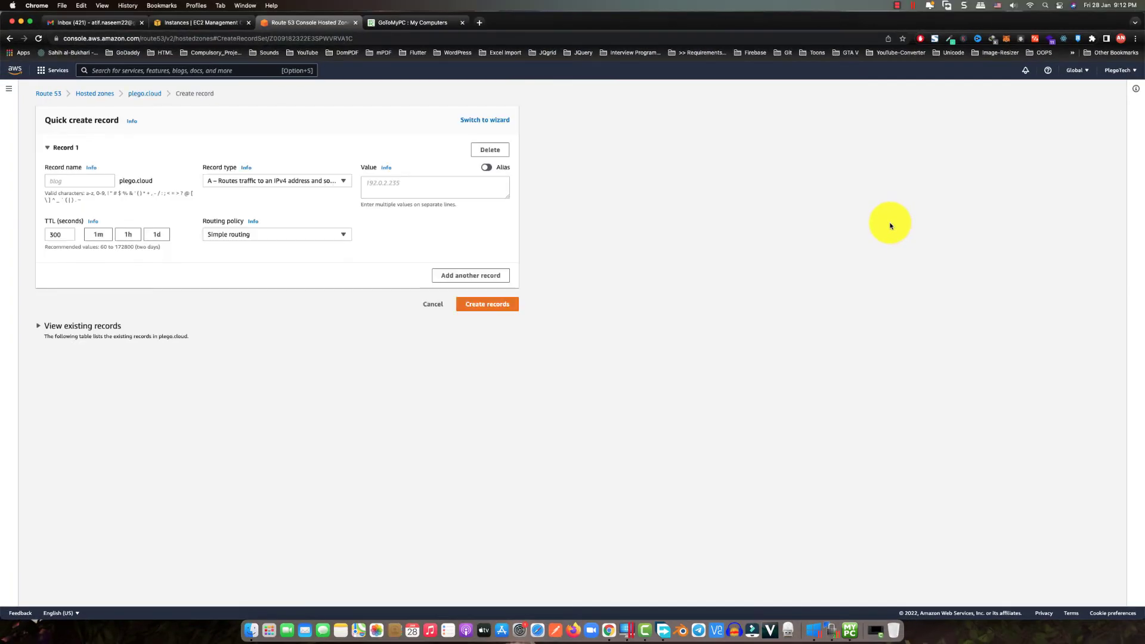
click(71, 181)
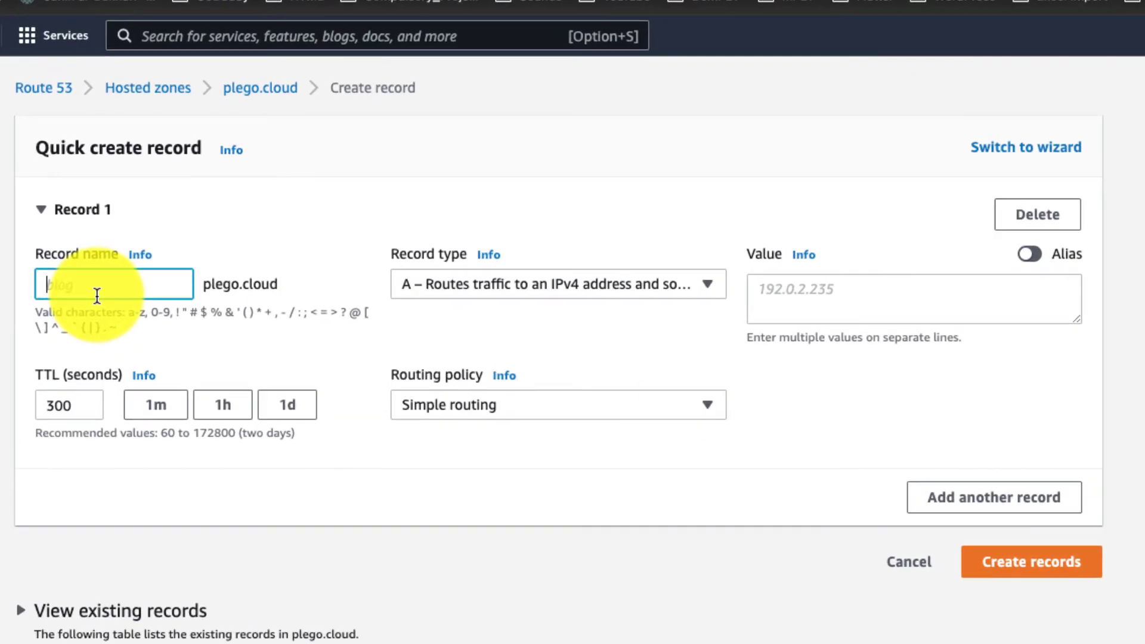
text(blog)
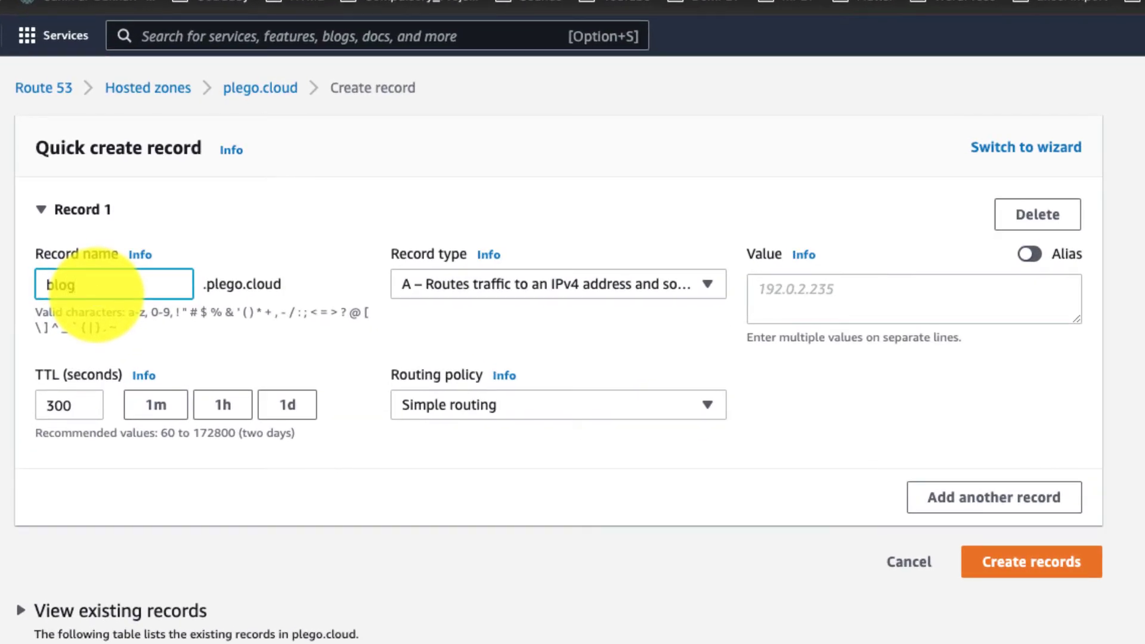
click(825, 293)
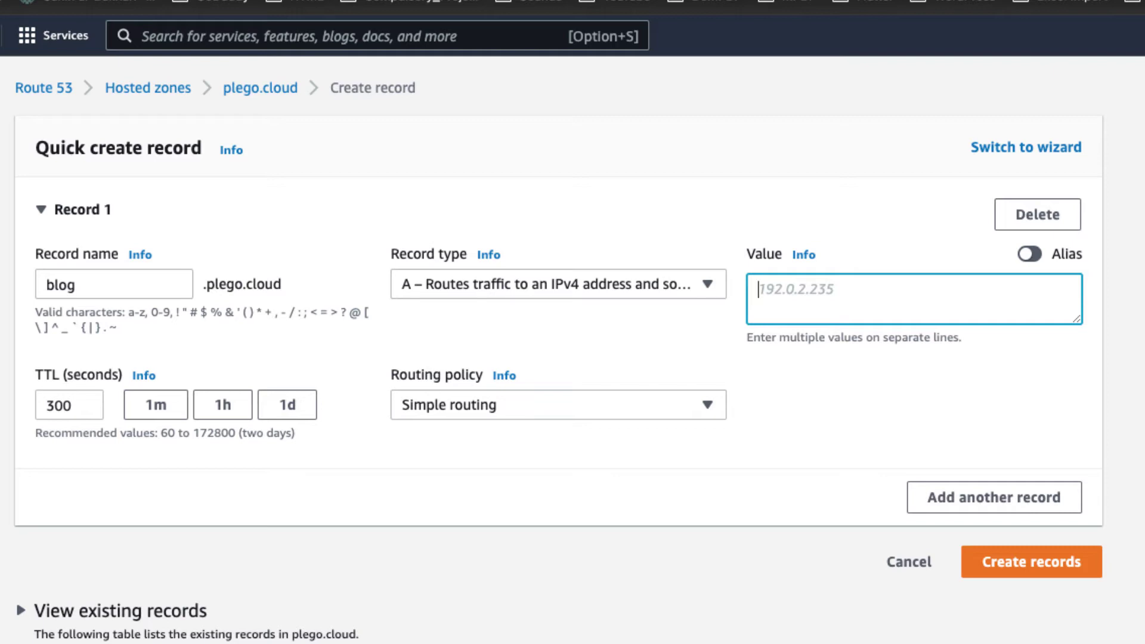
text(23.25.24.56)
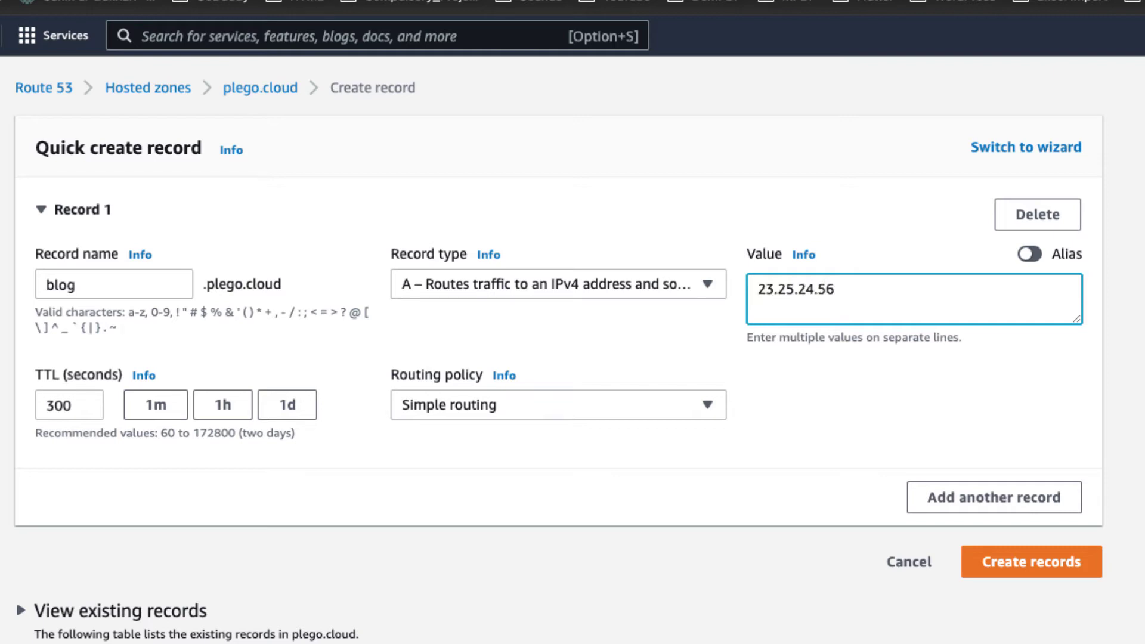
click(273, 89)
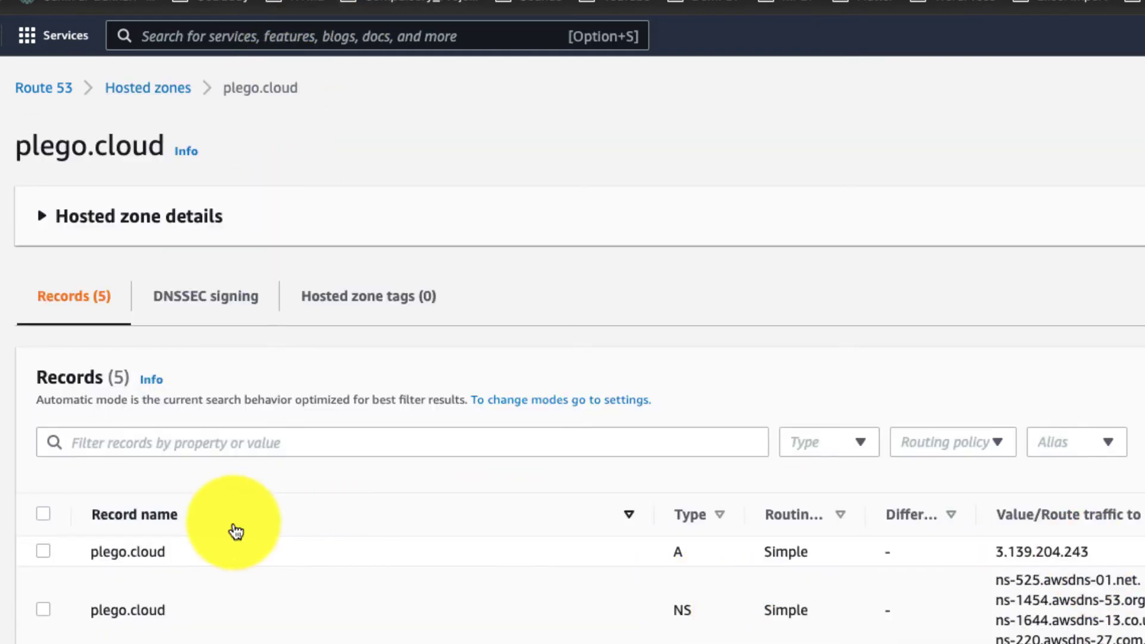
Examine the A records for plego.cloud, engageve.plego.cloud and wwl.plego.cloud in the hosted zone
drag(83, 551, 1141, 569)
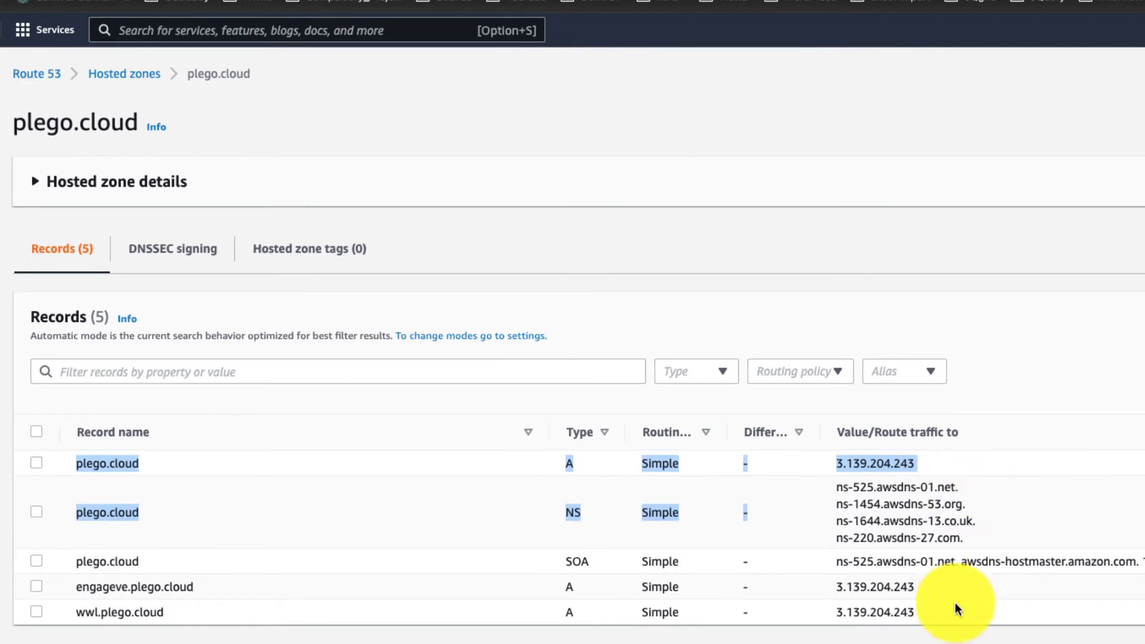
click(950, 600)
drag(850, 590, 79, 589)
click(935, 617)
drag(935, 619, 122, 615)
click(300, 616)
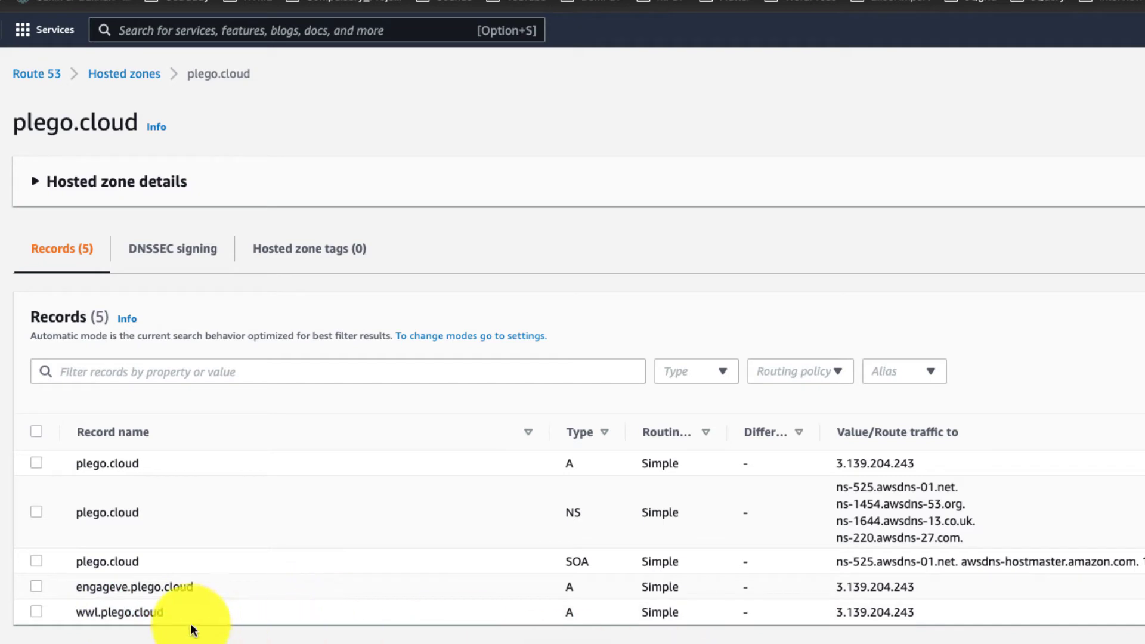
double_click(83, 591)
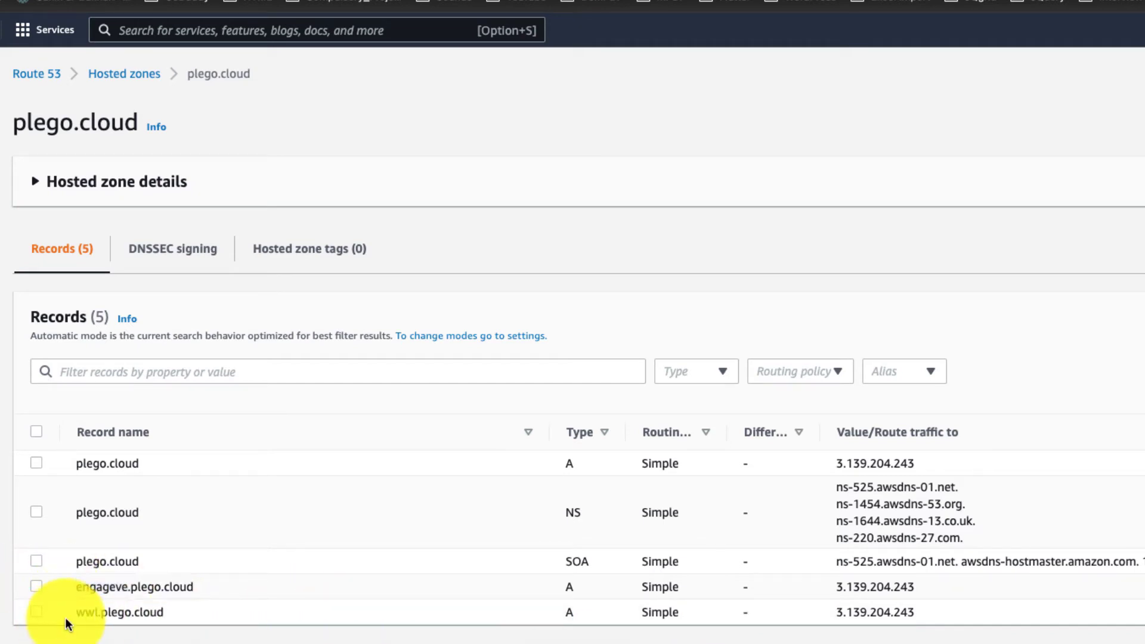
Switch to the plego.cloud.1 EC2 instance and examine the inbound and outbound rules in its security details
click(188, 465)
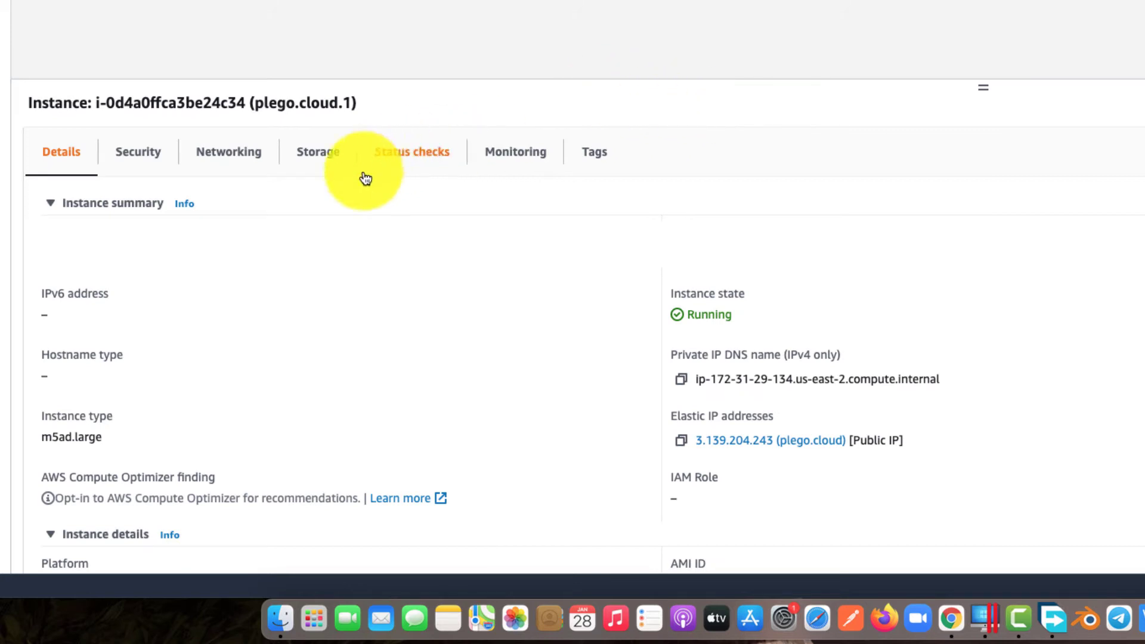
click(139, 153)
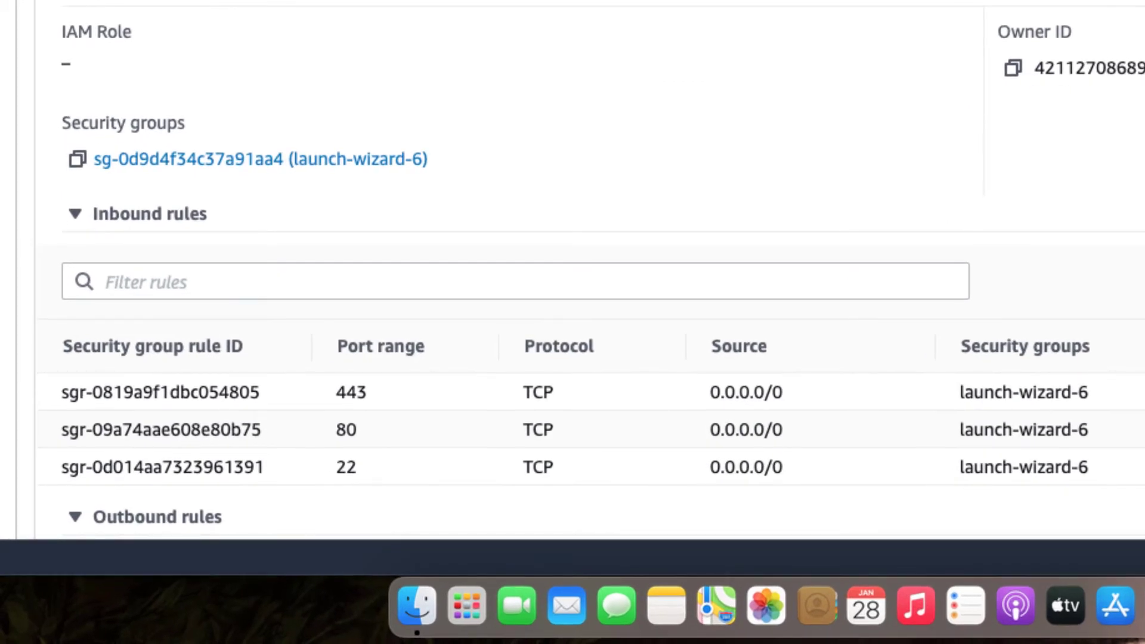
scroll(572, 268, down, 4)
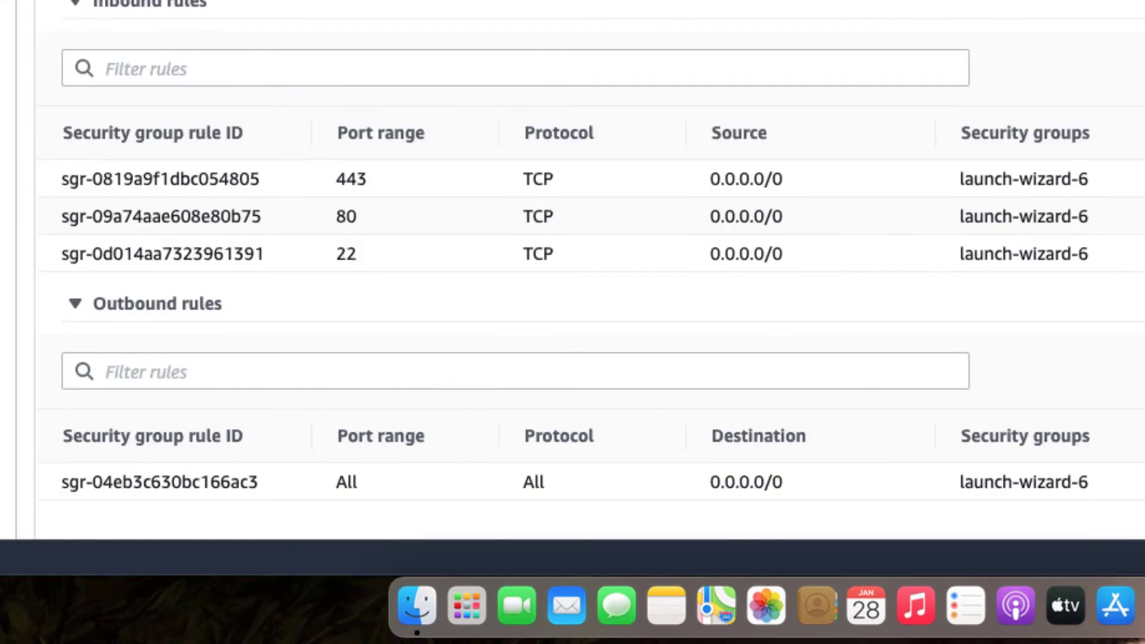
drag(1133, 255, 58, 177)
click(1138, 173)
scroll(573, 268, up, 4)
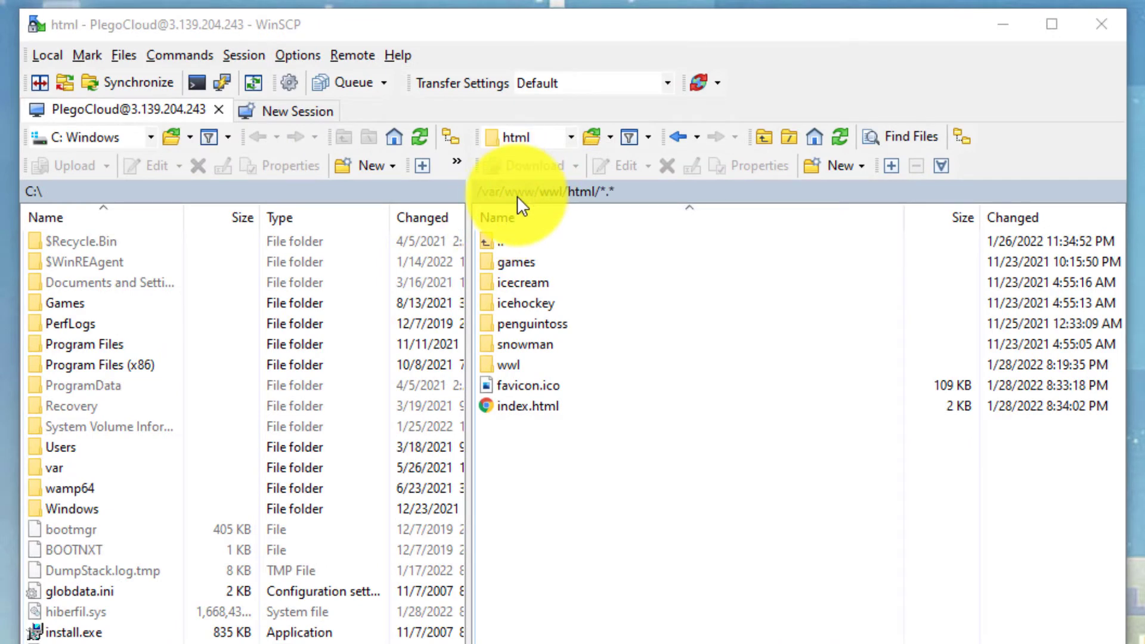
Switch to WinSCP and navigate the remote server from /var/www/wwl/html up to the root and into the /etc directory
click(517, 196)
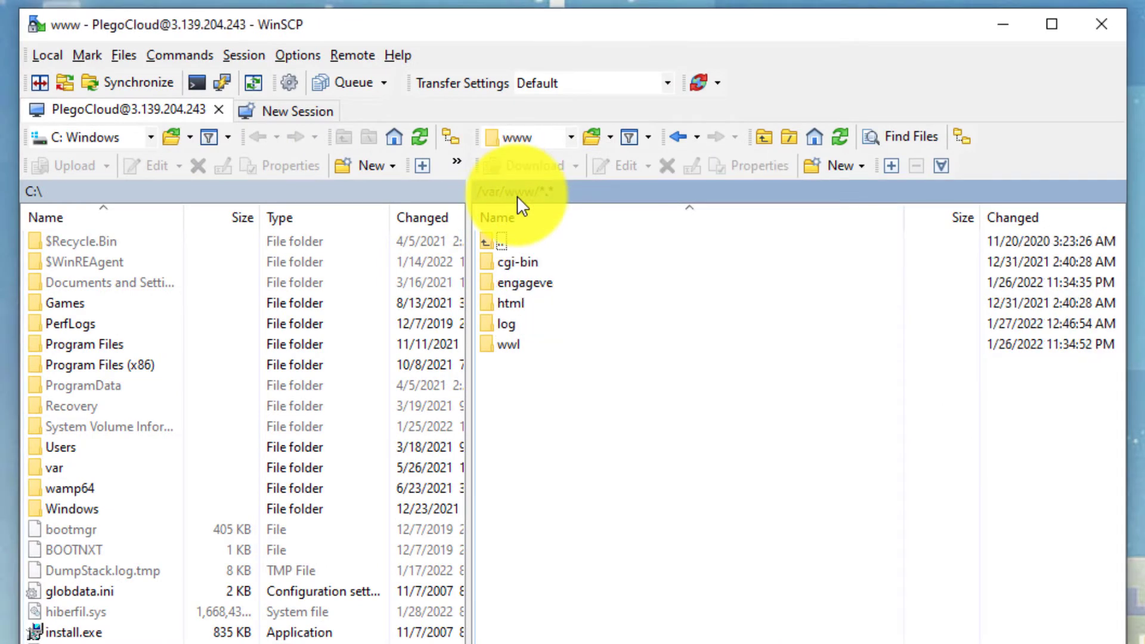
double_click(507, 241)
double_click(506, 240)
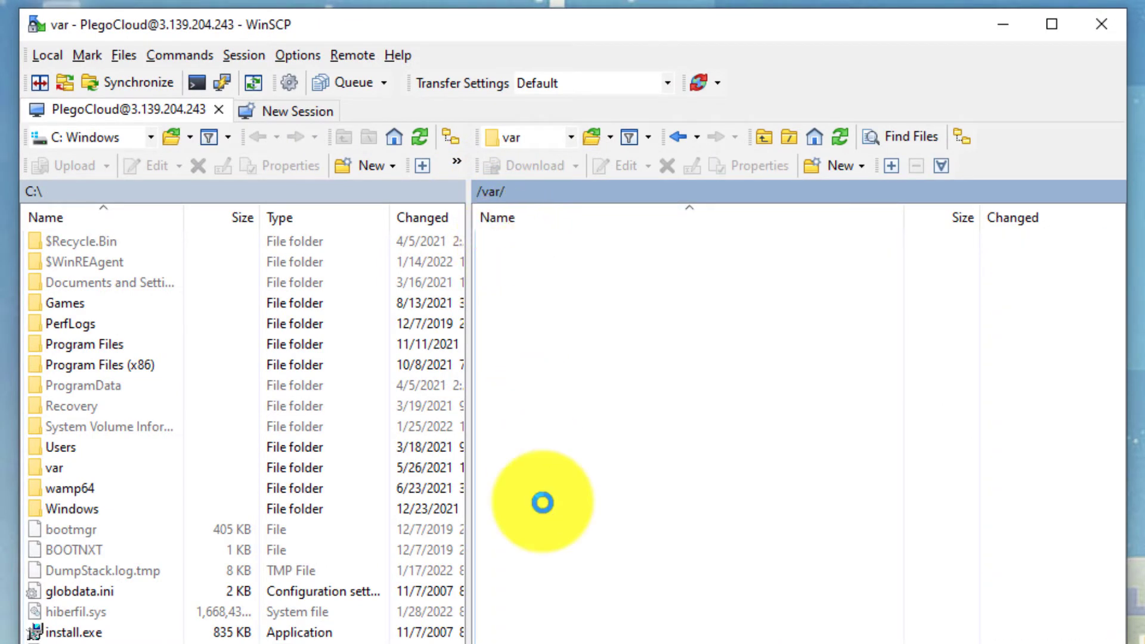
double_click(506, 324)
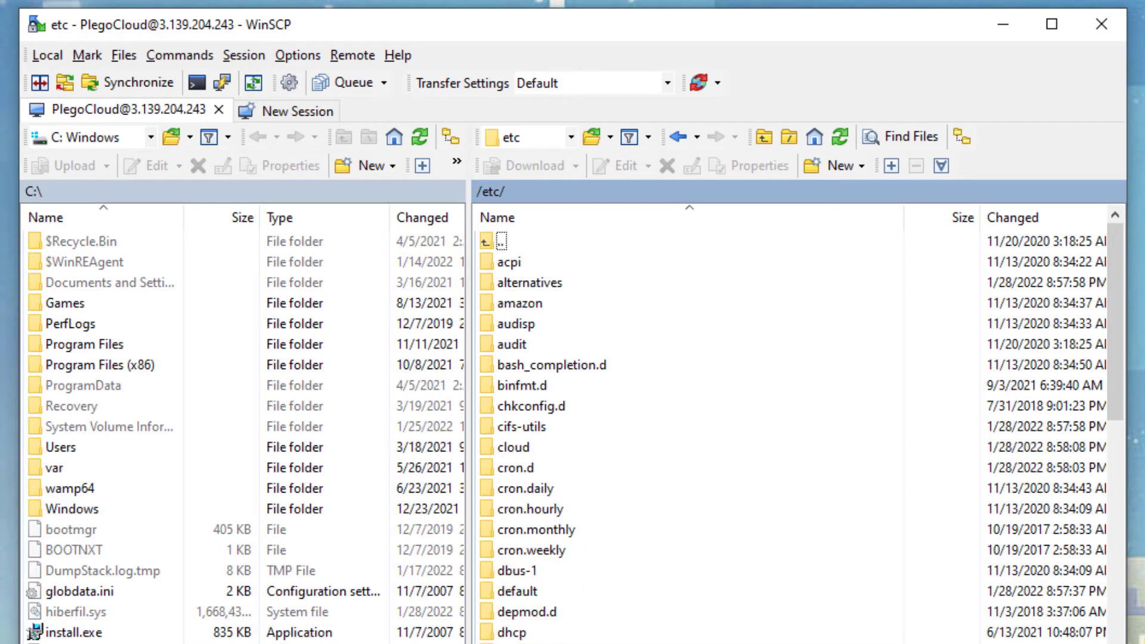
Navigate to /etc/httpd/conf on the remote server and open httpd.conf for editing in Notepad++
double_click(525, 643)
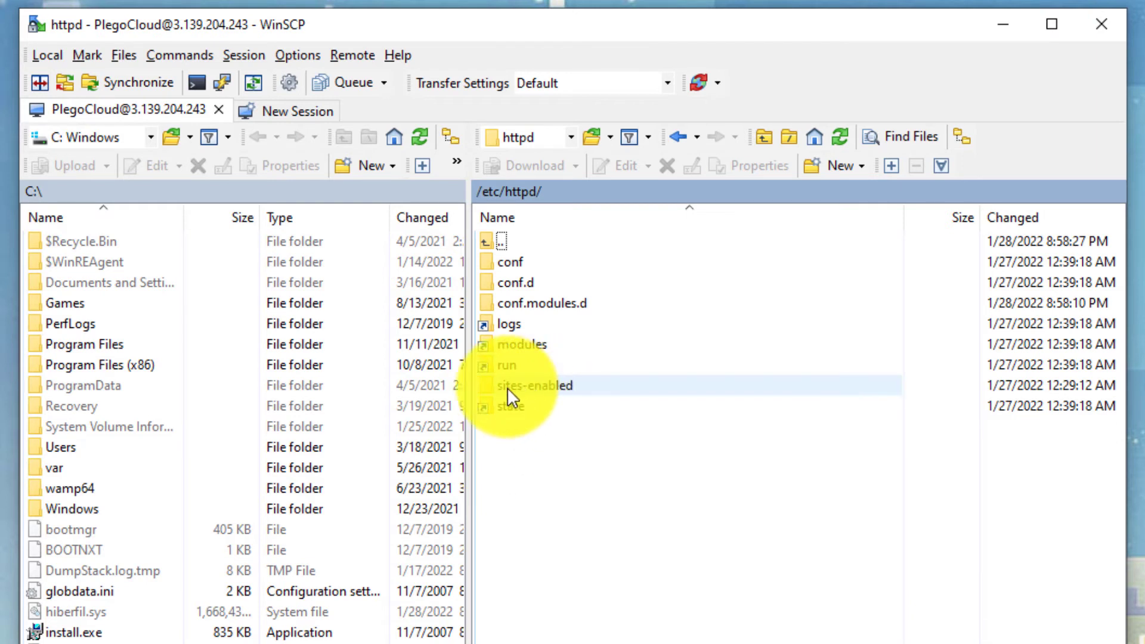
click(511, 386)
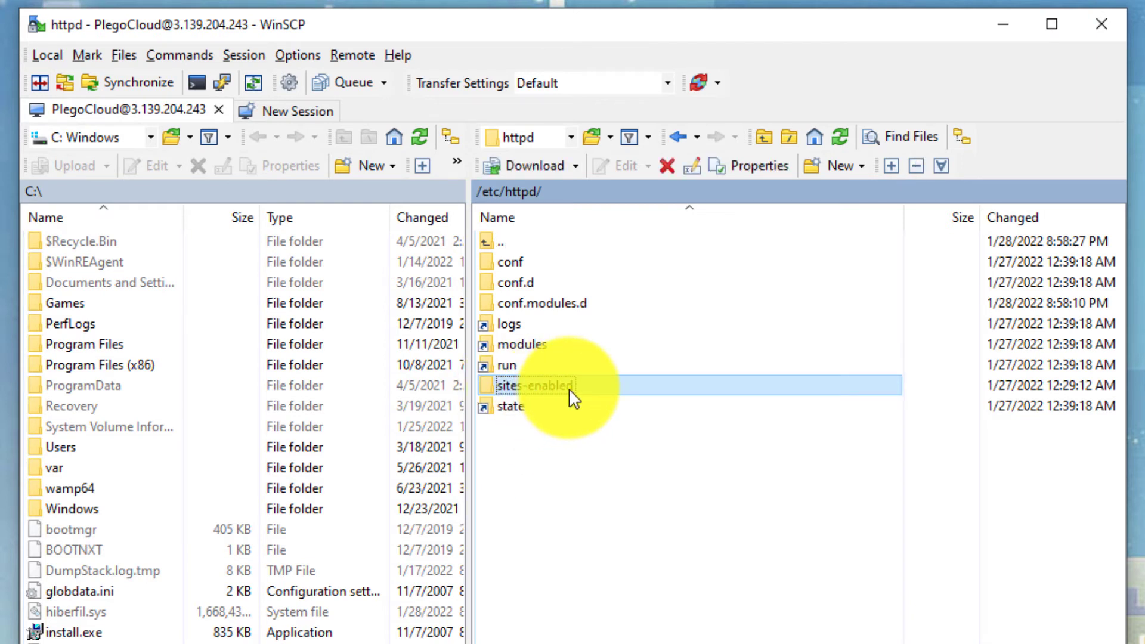
click(513, 264)
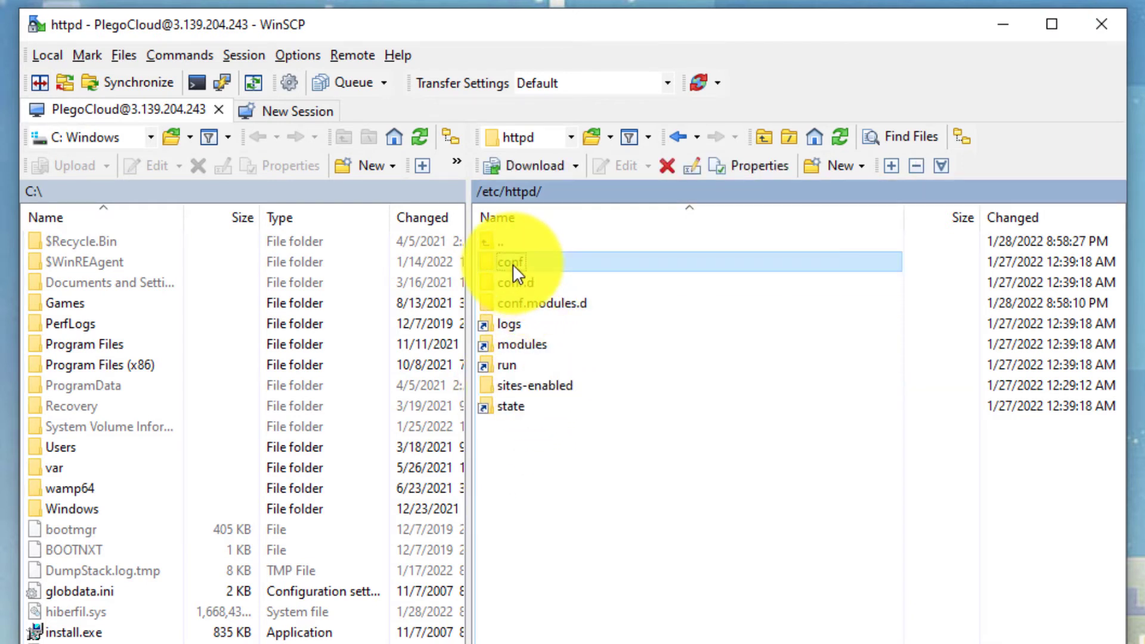
double_click(513, 264)
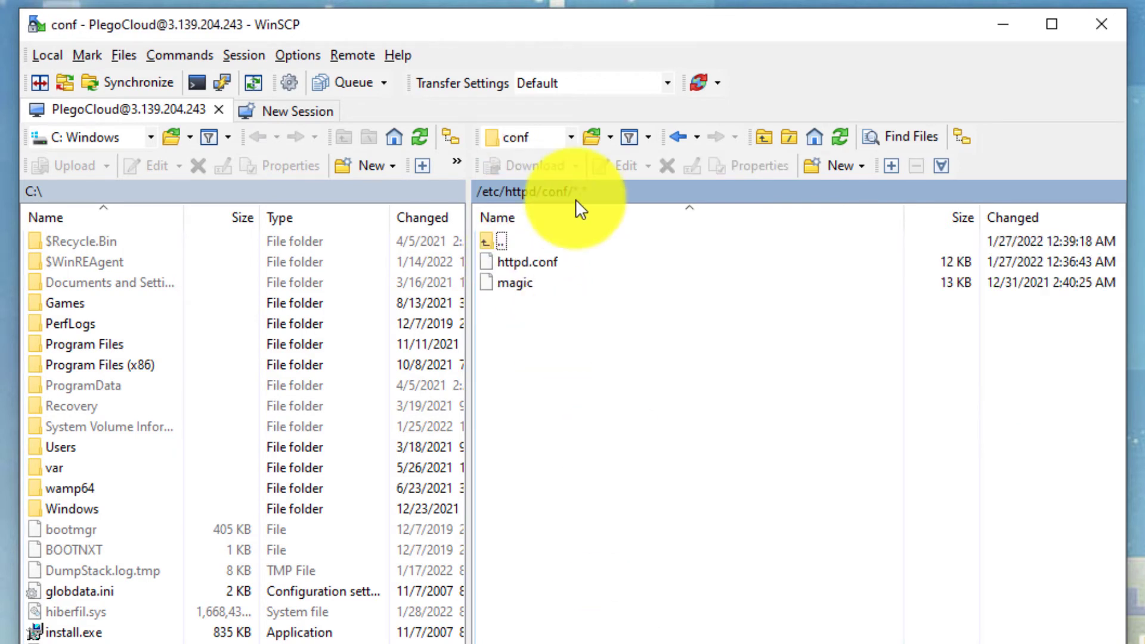
click(544, 262)
right_click(543, 265)
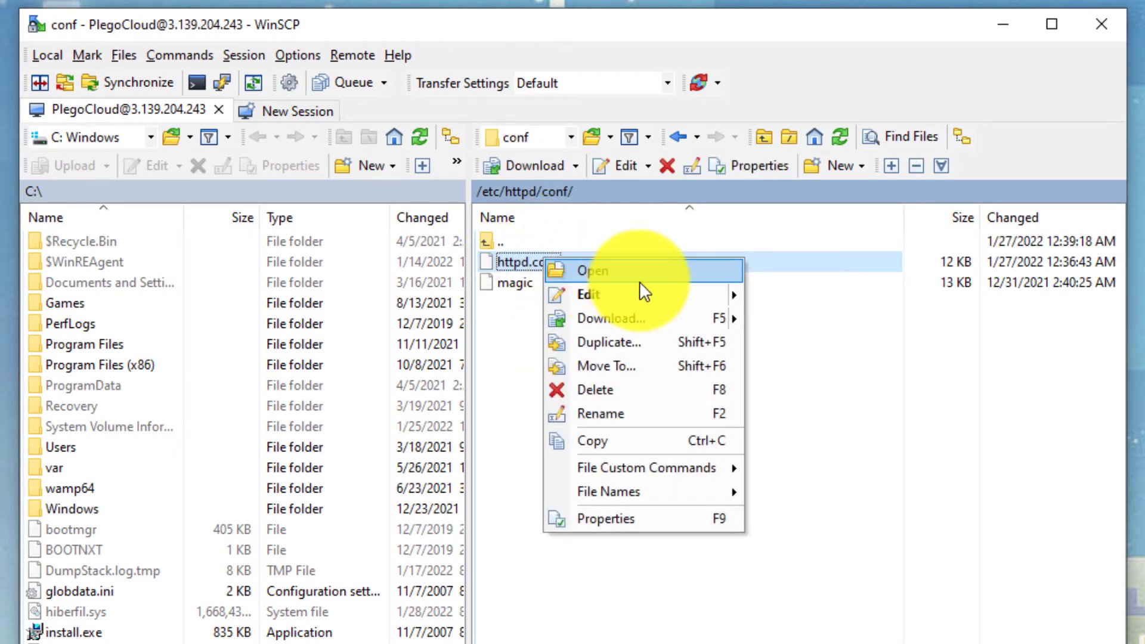
mouse_move(693, 293)
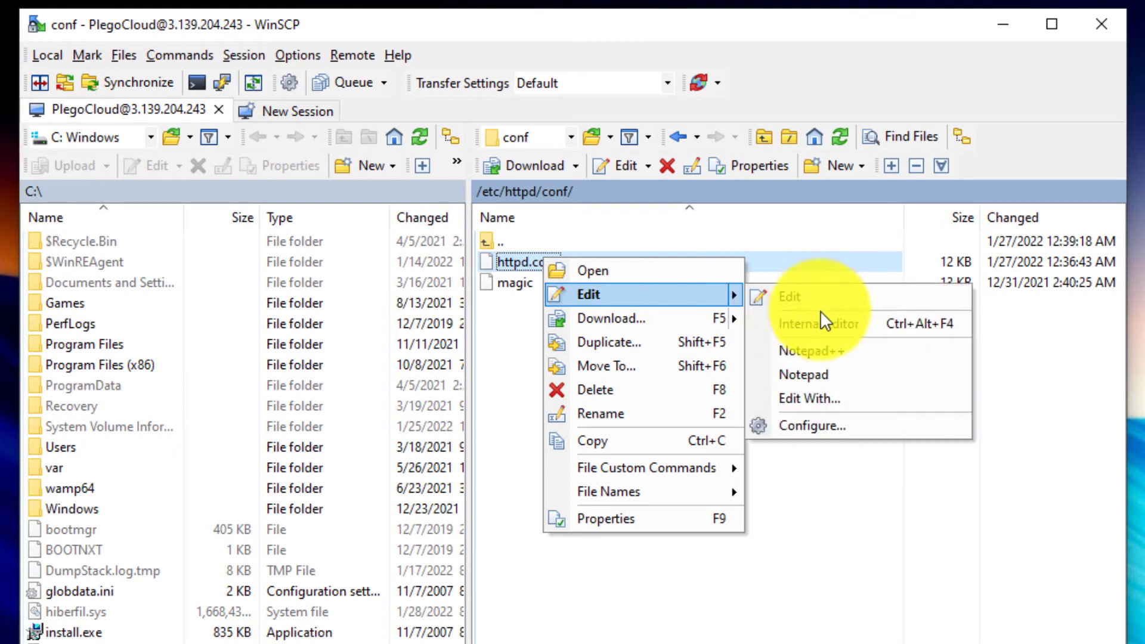
click(824, 351)
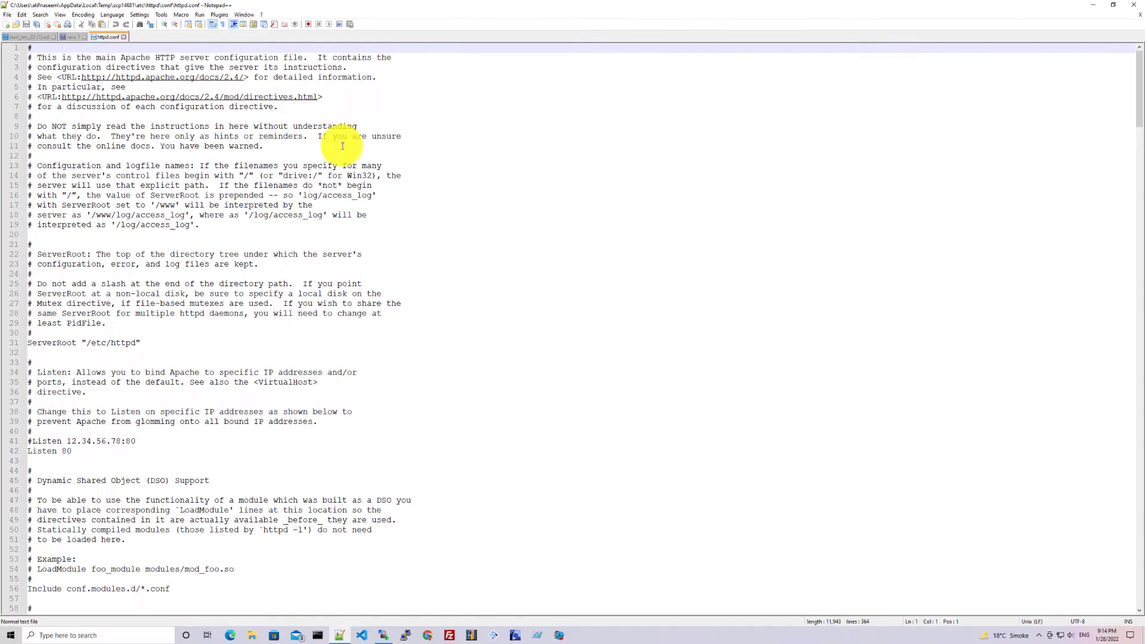
Examine the end of httpd.conf and select the line IncludeOptional sites-enabled/*.conf
key(ctrl+End)
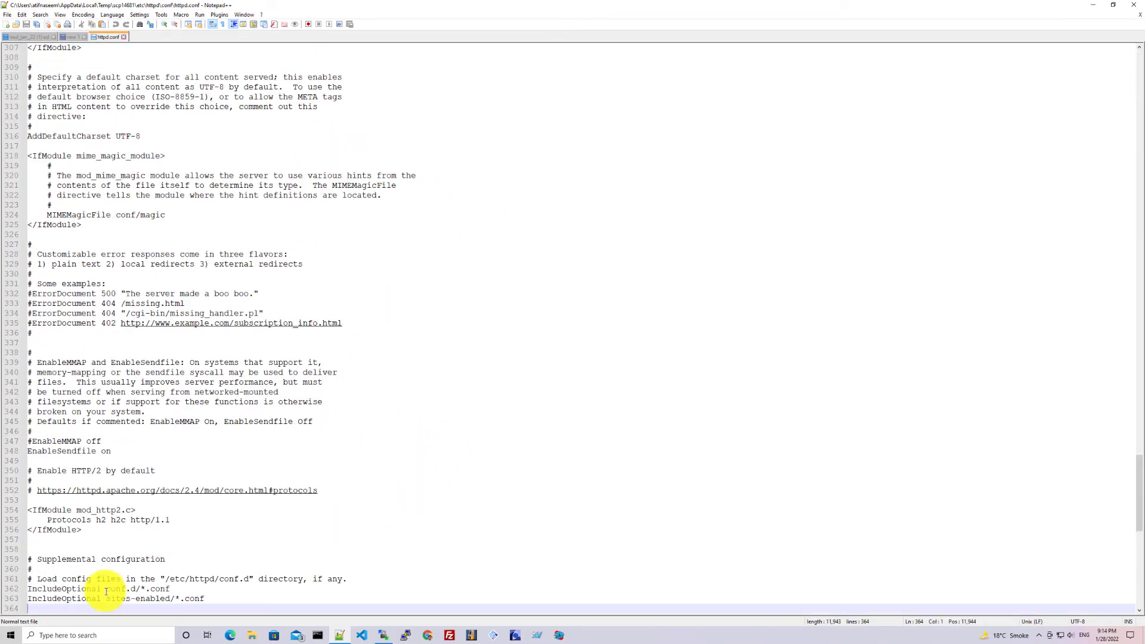
click(210, 600)
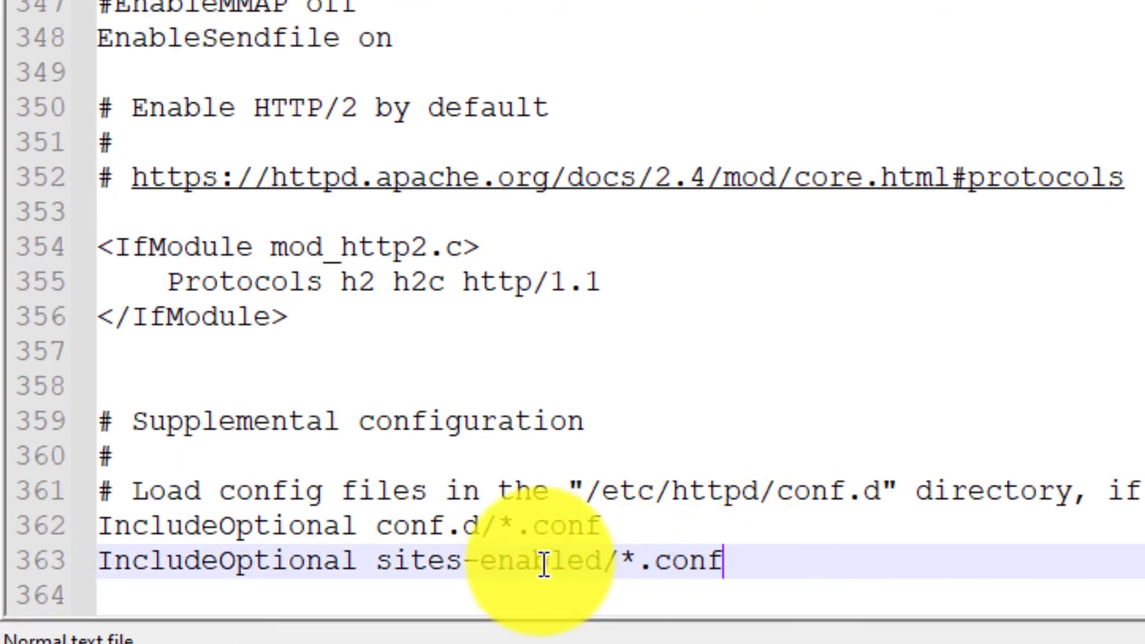
key(shift+Home)
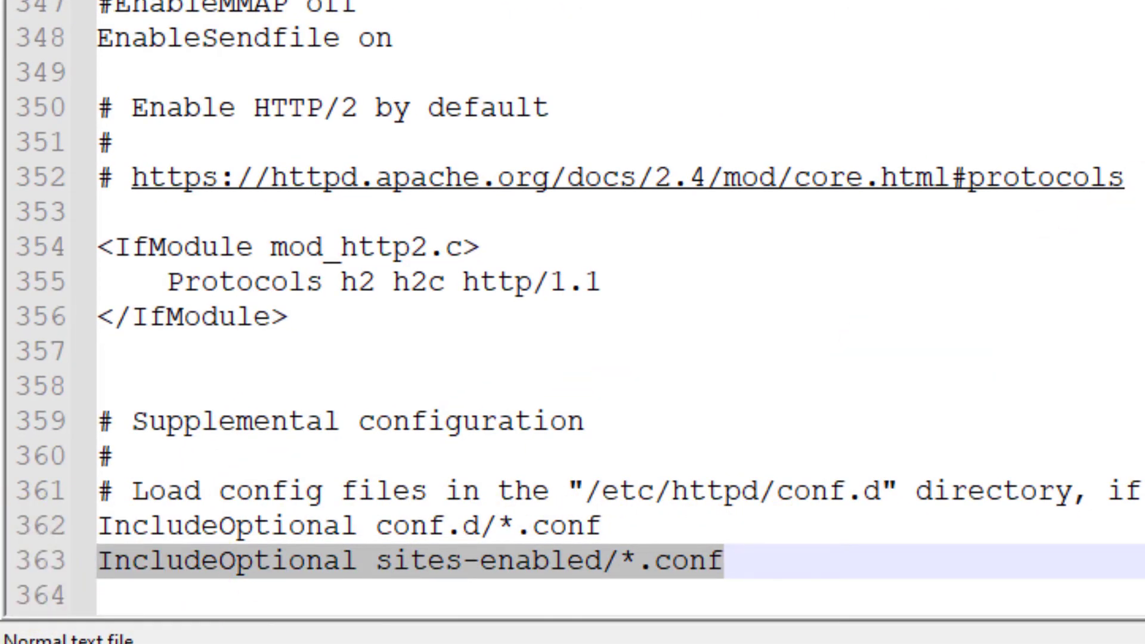
Switch back to WinSCP, go to /etc/httpd/sites-enabled and open plego.cloud.conf in Notepad++
click(1093, 7)
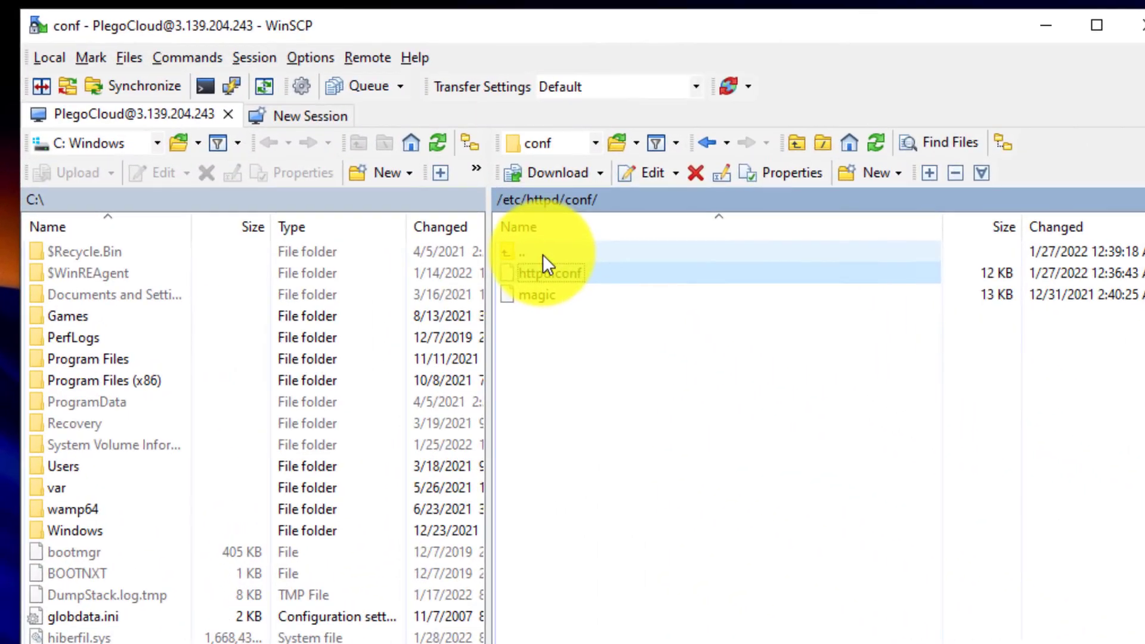
double_click(218, 101)
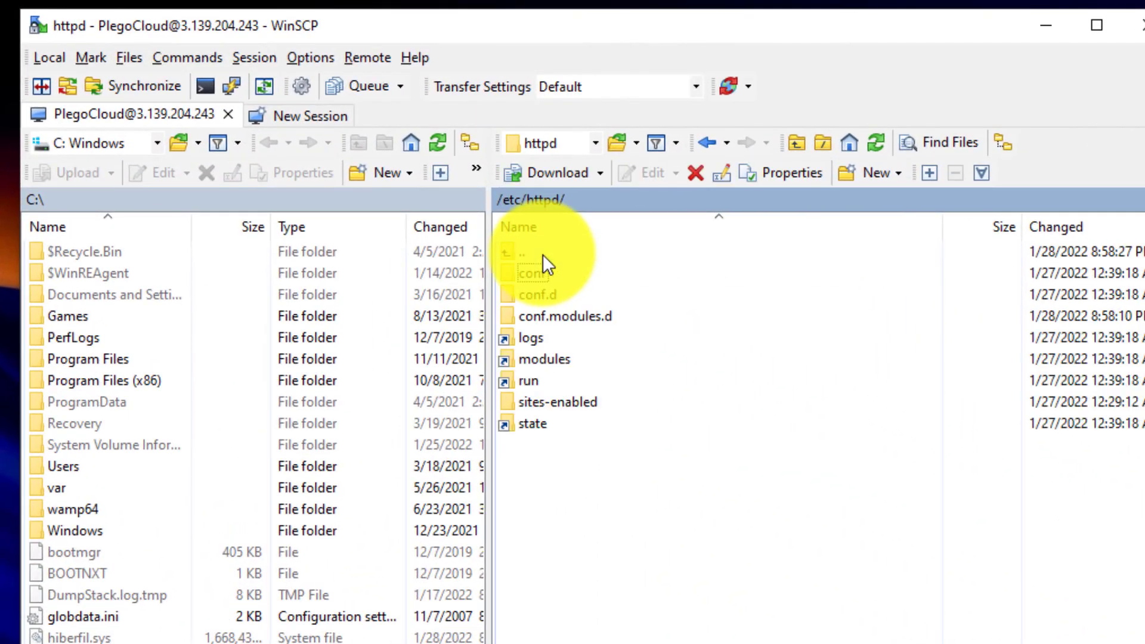
double_click(556, 403)
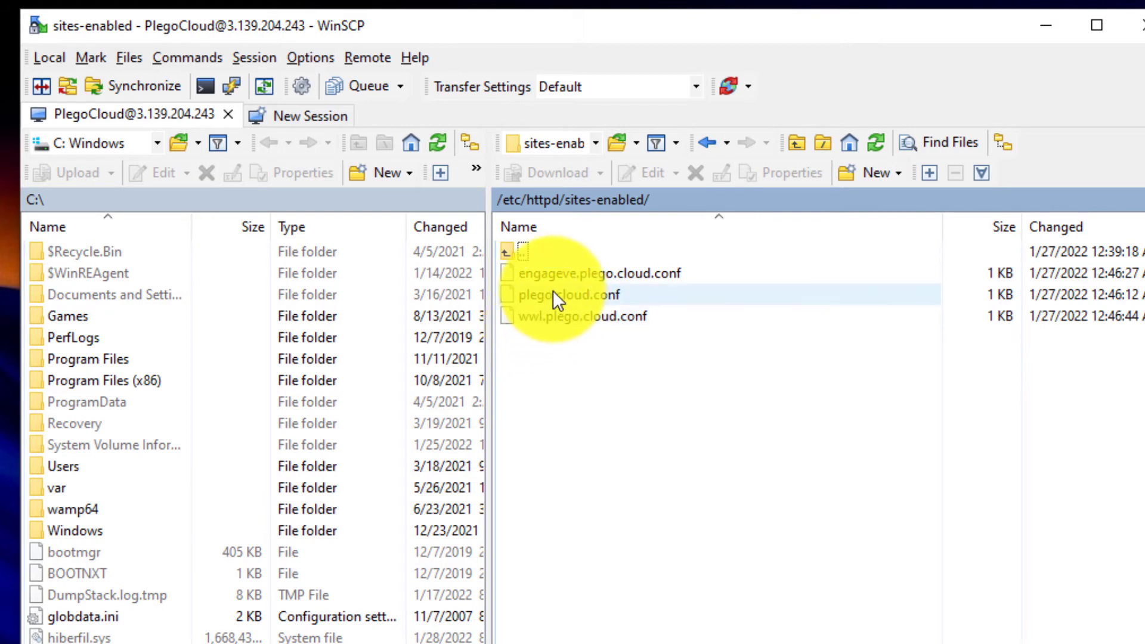
click(553, 293)
right_click(560, 294)
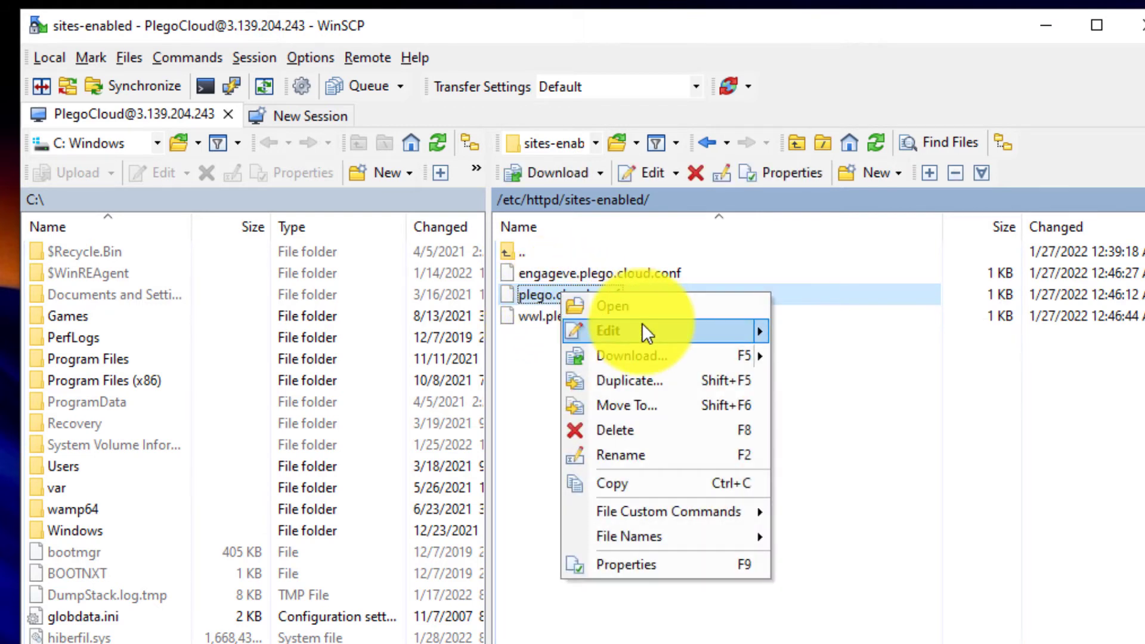
mouse_move(642, 323)
click(850, 389)
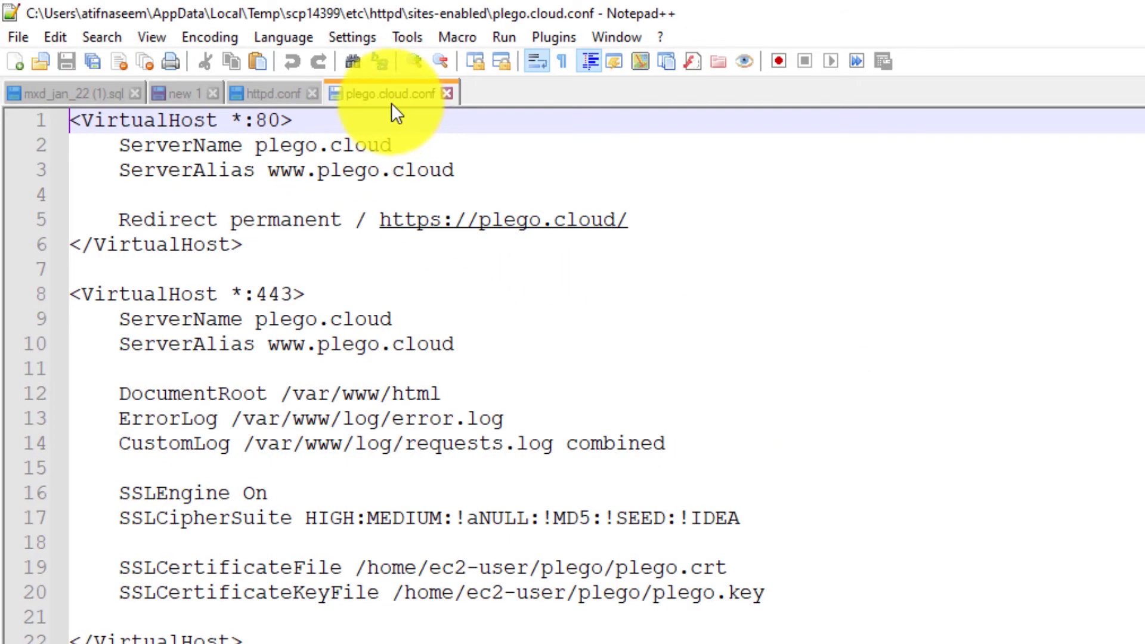
Examine the port 80 redirect and the port 443 server name, document root, log and SSL certificate directives in plego.cloud.conf
drag(118, 145, 682, 212)
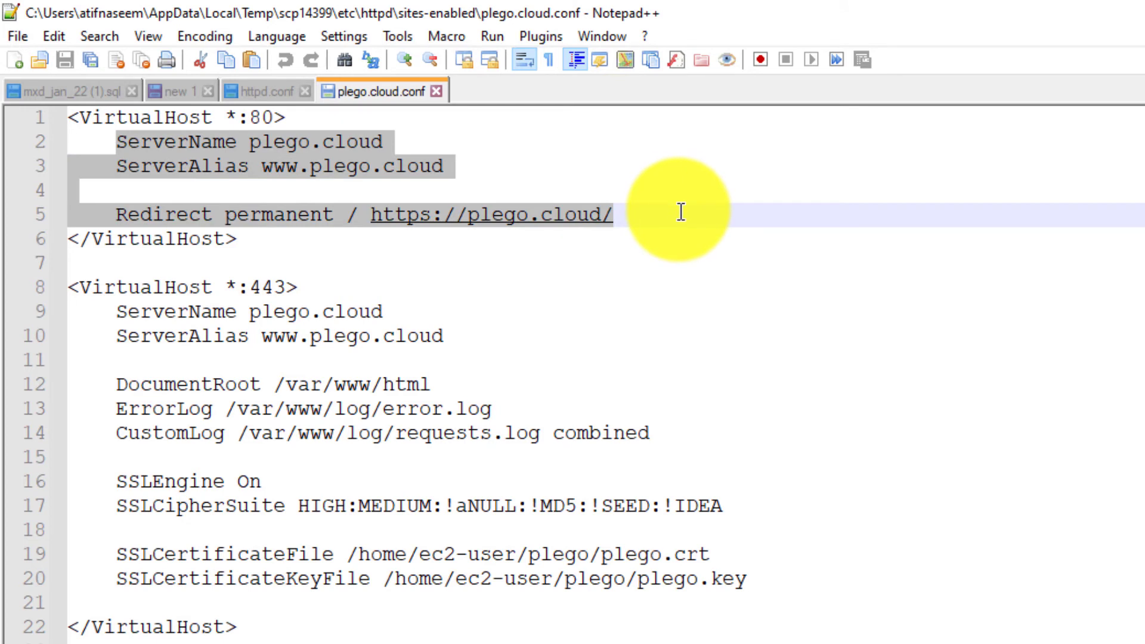
drag(115, 308, 409, 309)
click(338, 281)
drag(300, 286, 10, 298)
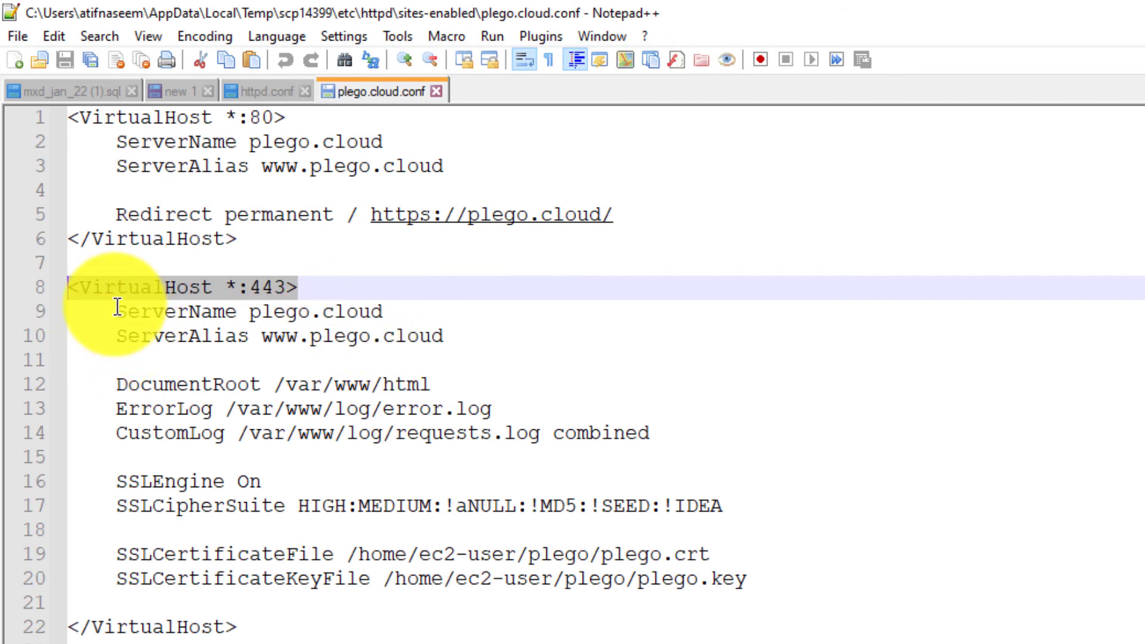
drag(115, 310, 580, 345)
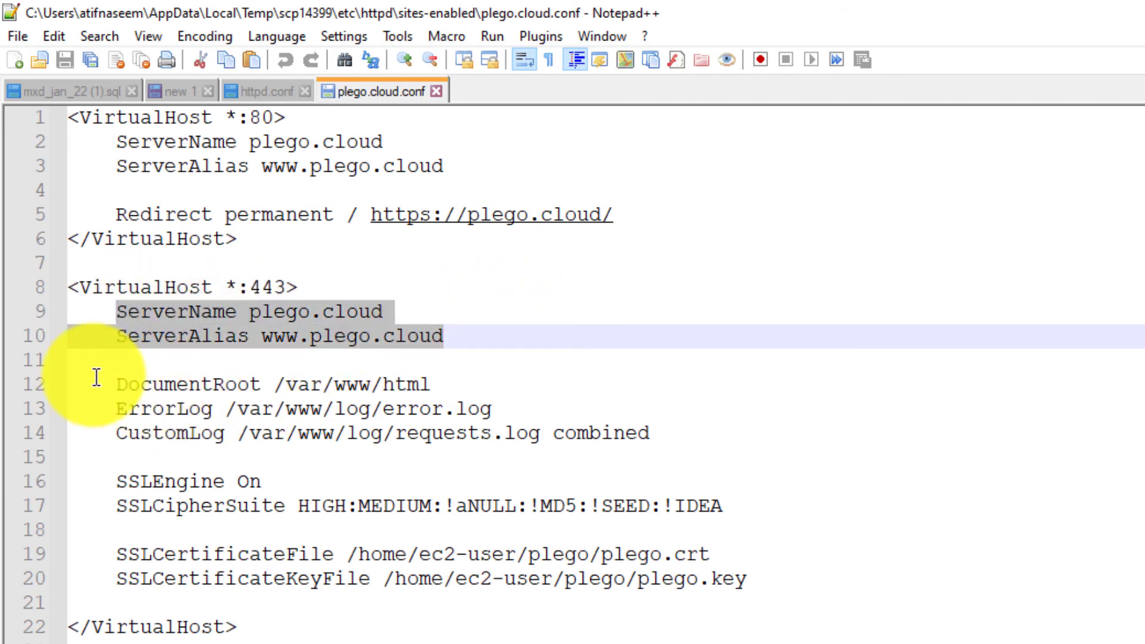
drag(115, 384, 728, 422)
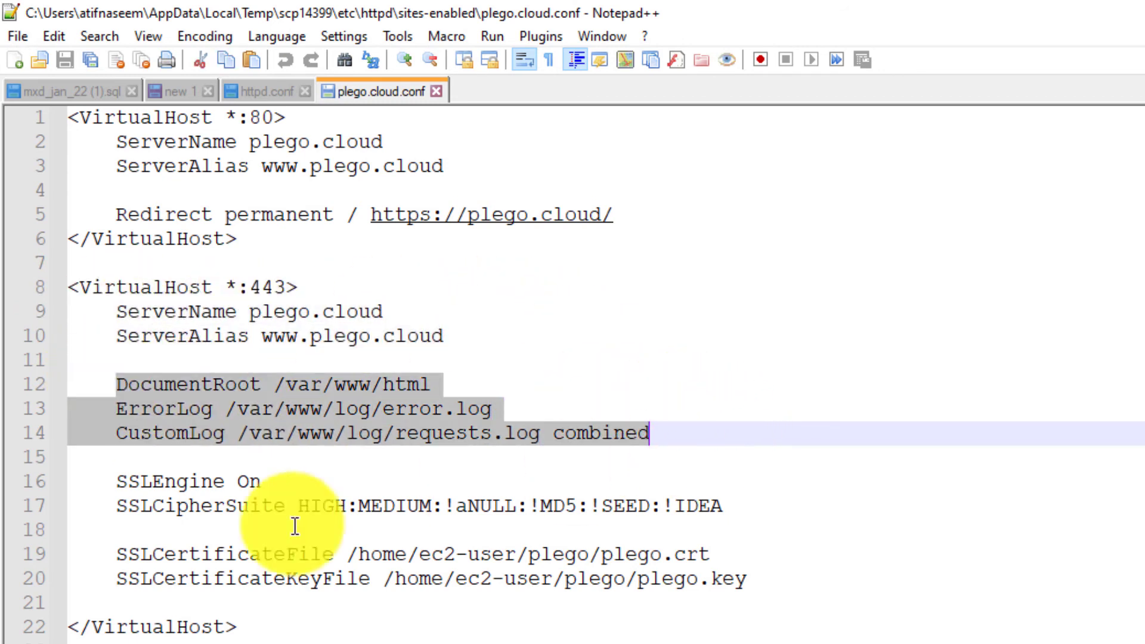
drag(115, 480, 975, 593)
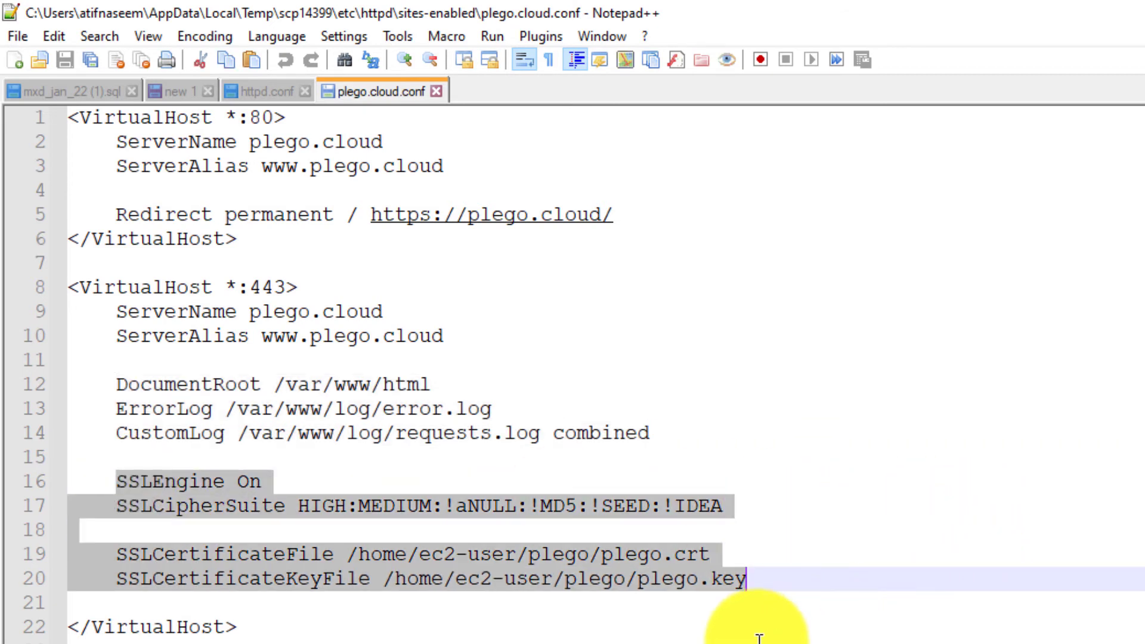
click(472, 635)
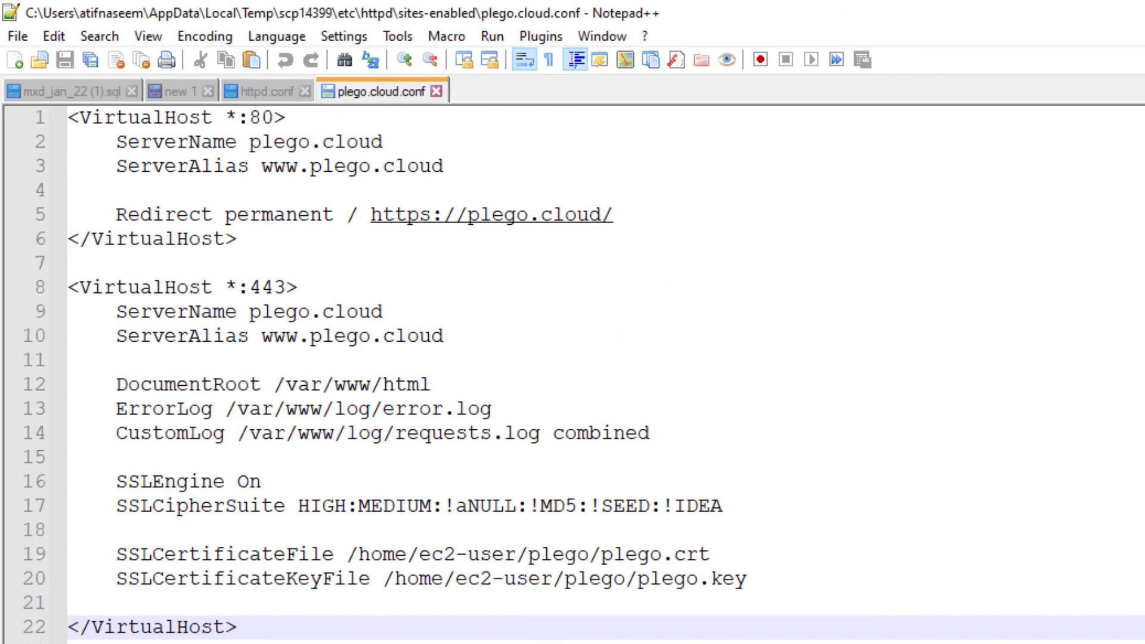
Return to WinSCP and open engageve.plego.cloud.conf from the sites-enabled folder in Notepad++
click(1140, 12)
right_click(573, 267)
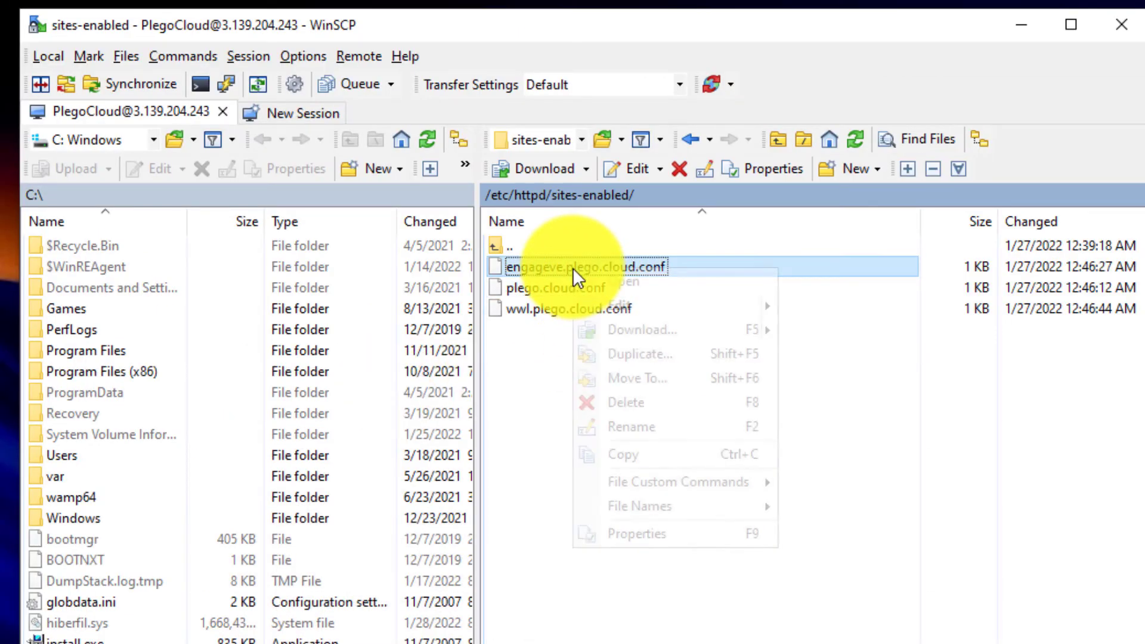
mouse_move(656, 307)
click(866, 360)
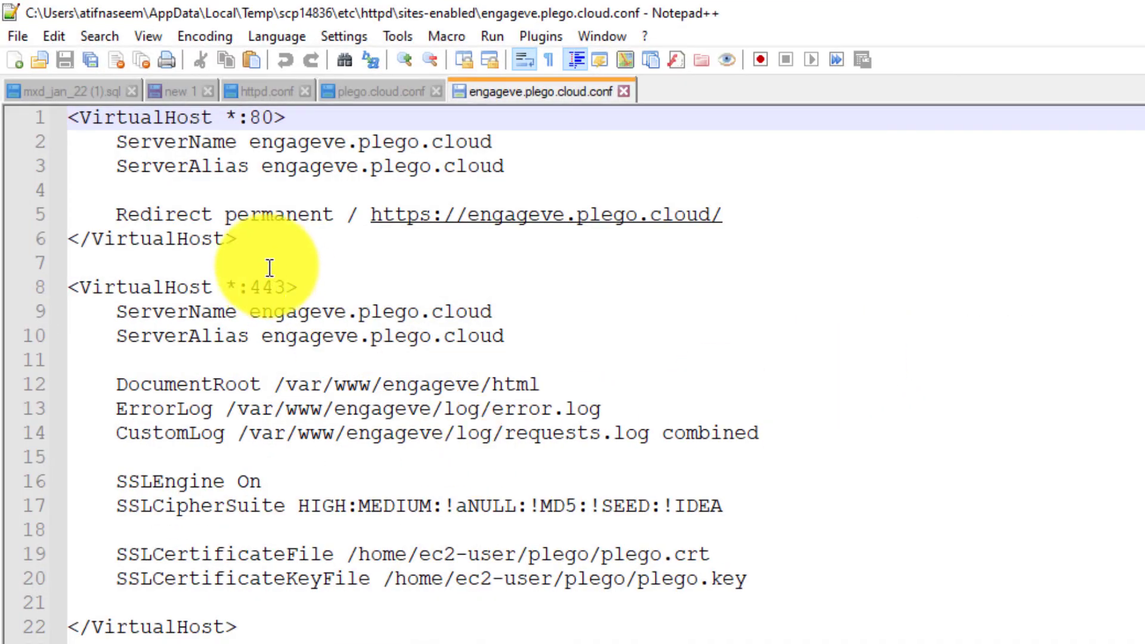
Examine the port 80 and port 443 VirtualHost blocks in engageve.plego.cloud.conf
drag(302, 237, 82, 120)
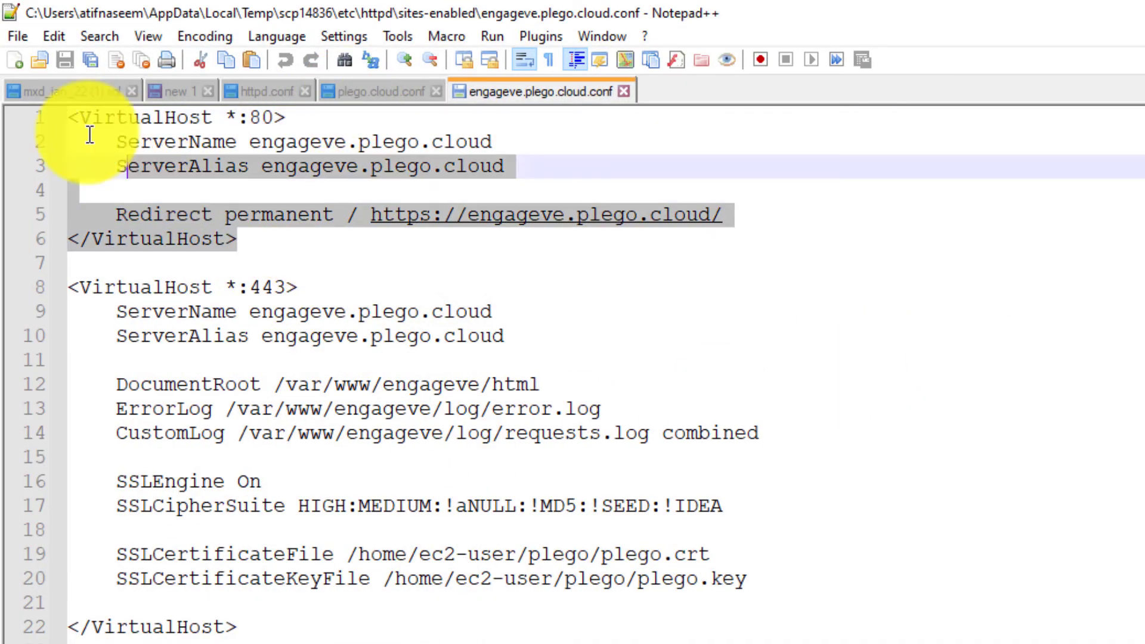
click(404, 257)
drag(344, 287, 38, 295)
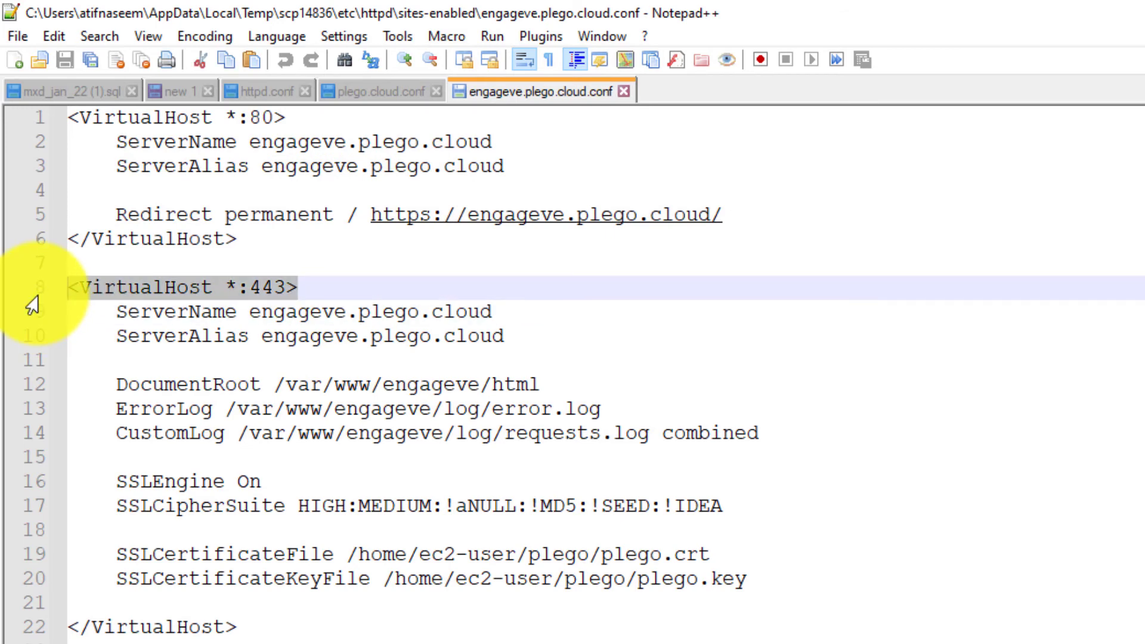
click(796, 508)
Switch to WinSCP and open wwl.plego.cloud.conf from the sites-enabled folder in Notepad++
key(alt+Tab)
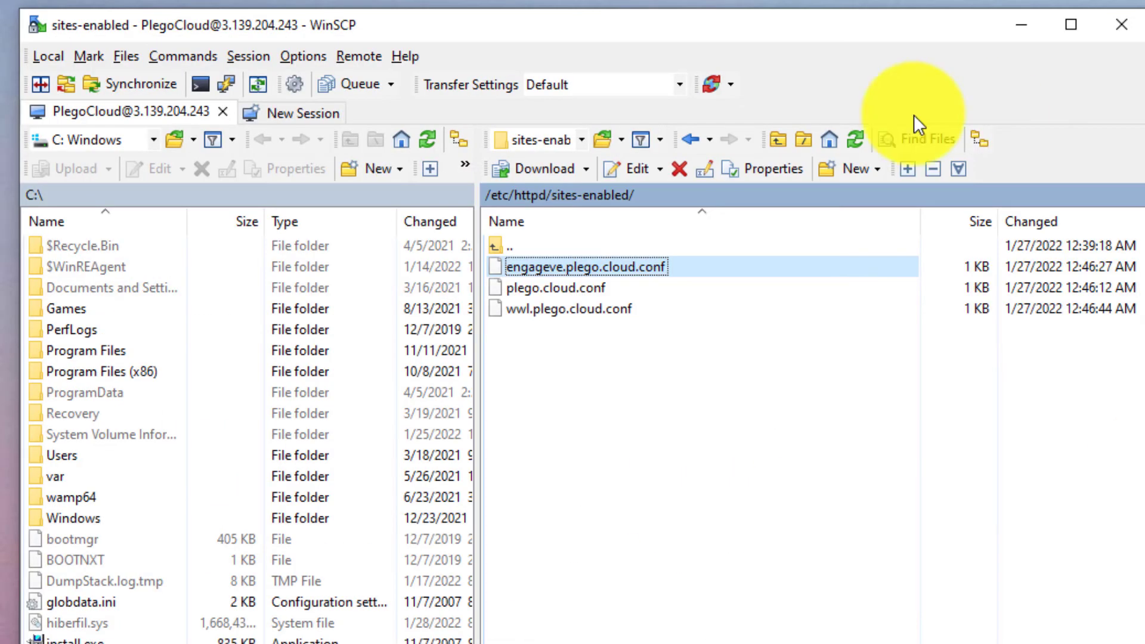
right_click(541, 309)
mouse_move(596, 349)
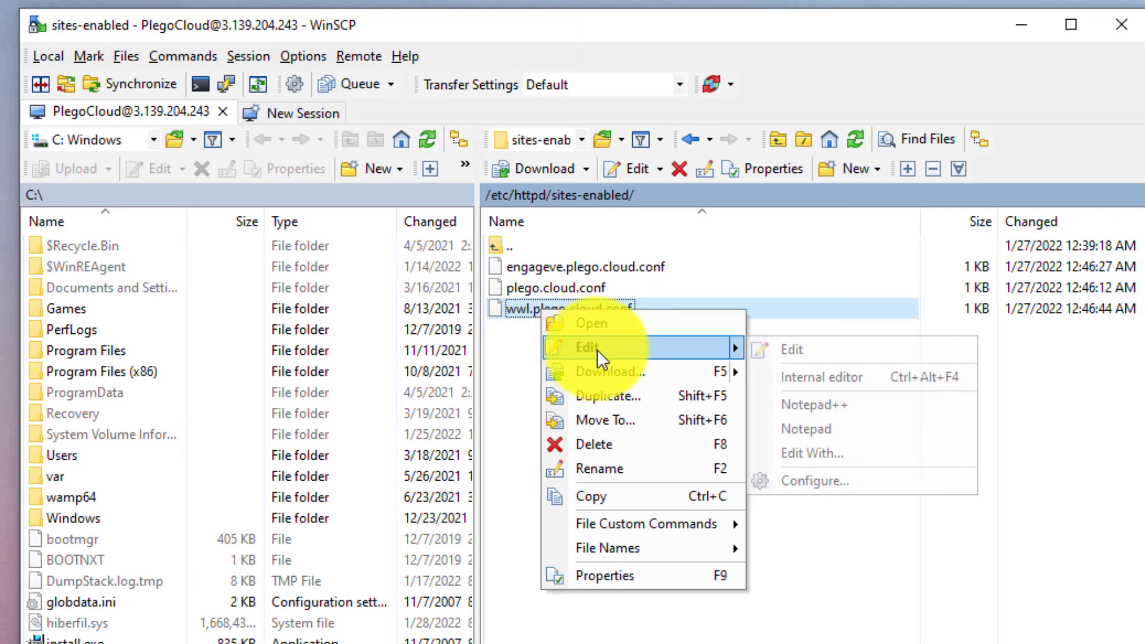
click(840, 398)
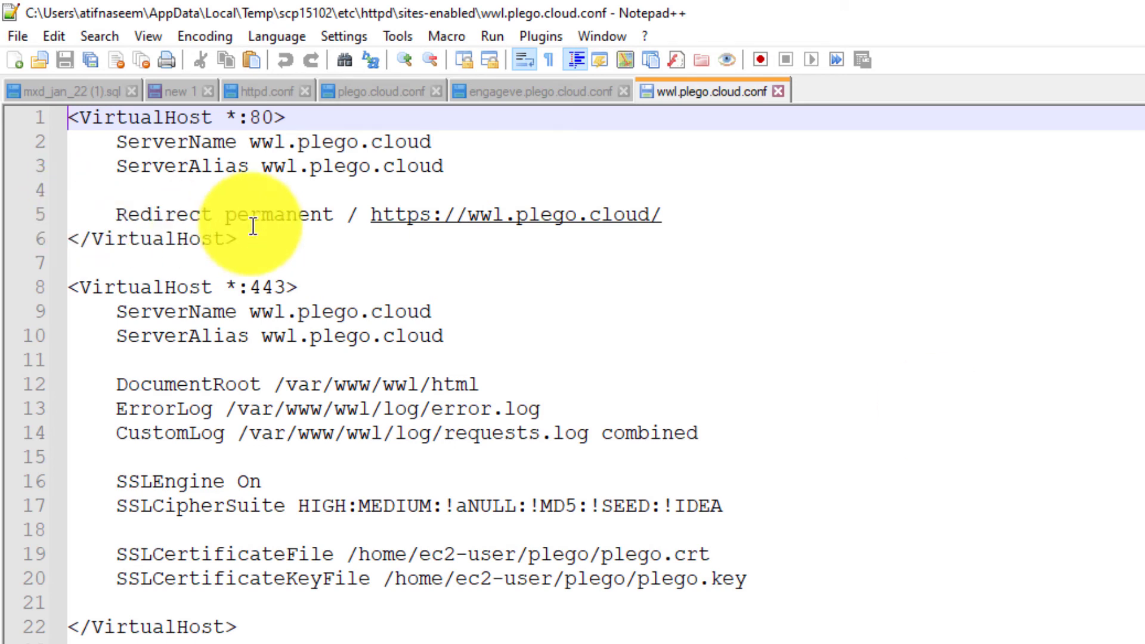
Examine the port 80 VirtualHost block with its redirect in wwl.plego.cloud.conf
click(316, 170)
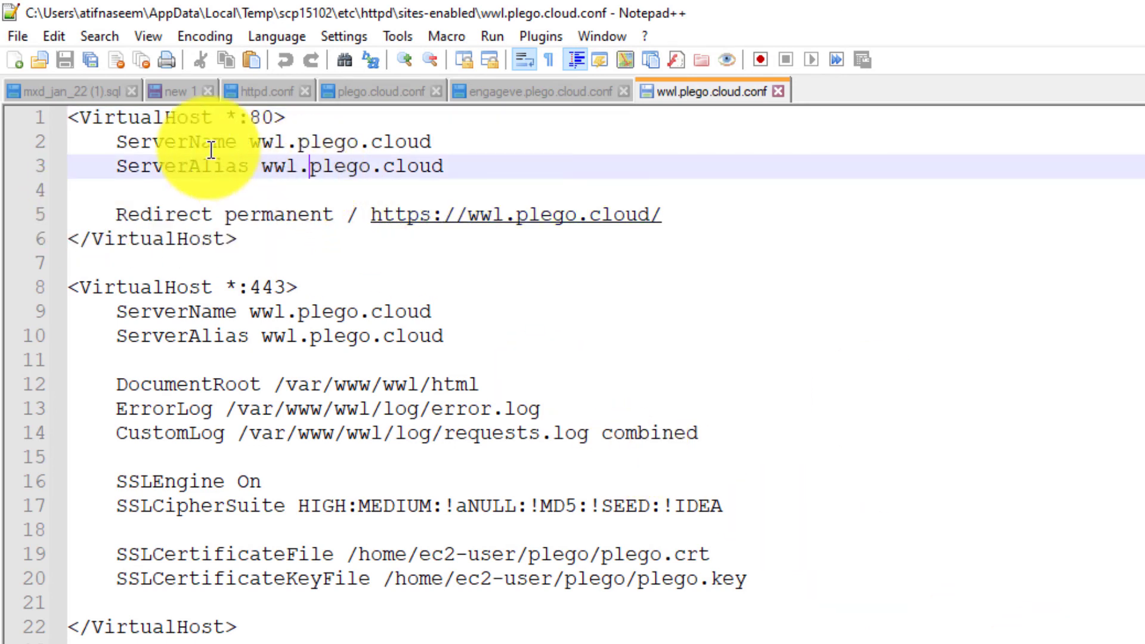
drag(268, 242, 38, 102)
click(348, 622)
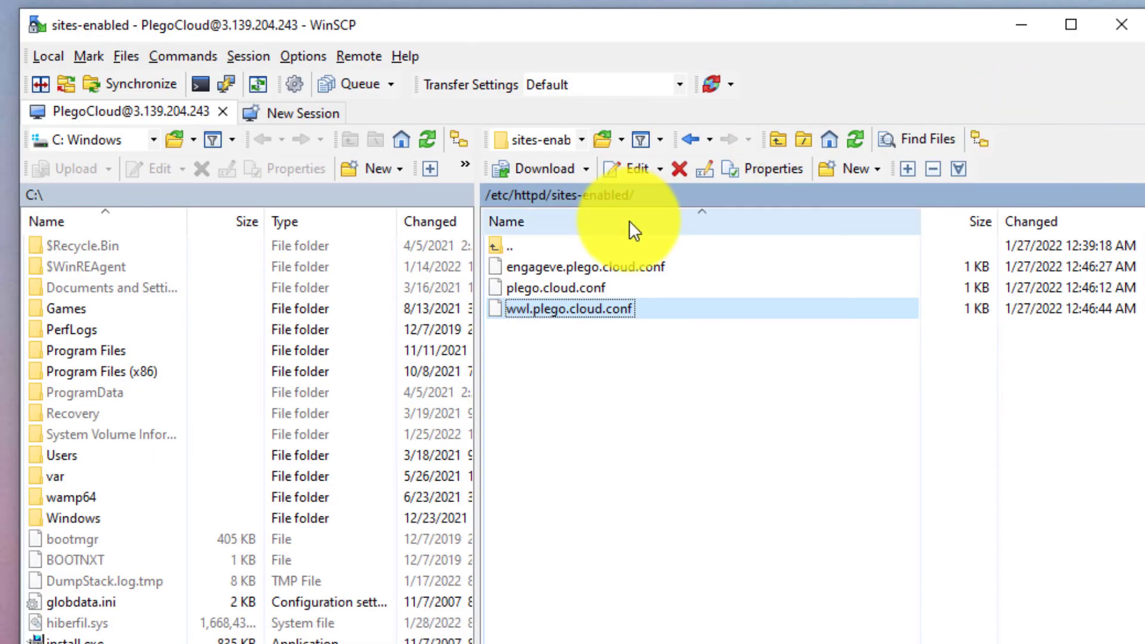
Navigate the remote server from /etc/httpd/sites-enabled back to the root and into /var/www/engageve/html
double_click(509, 247)
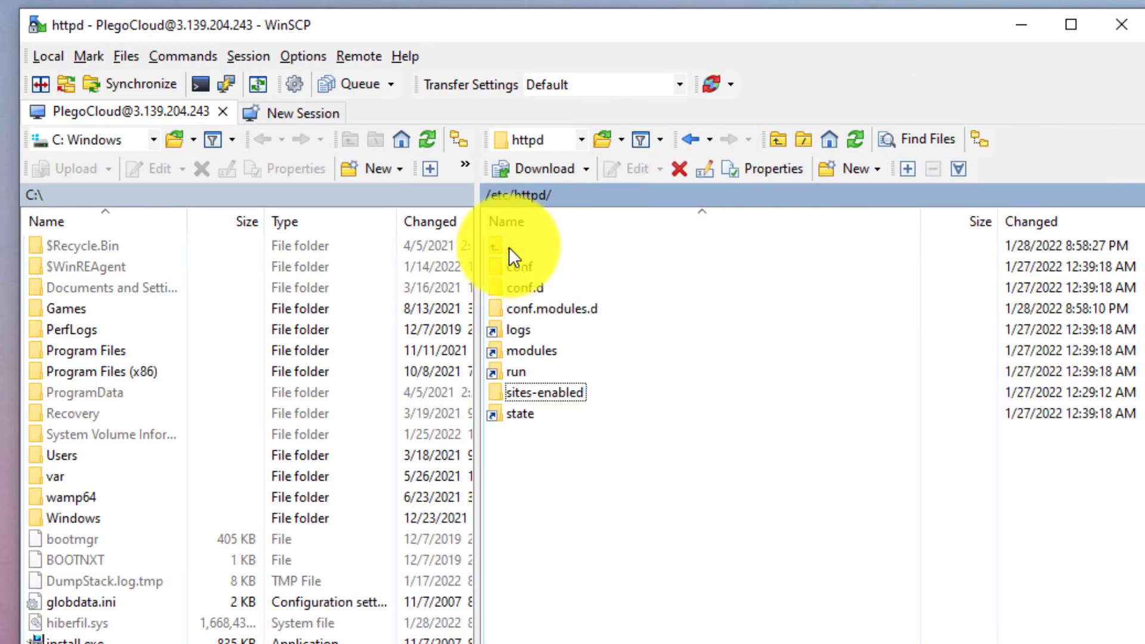
click(489, 196)
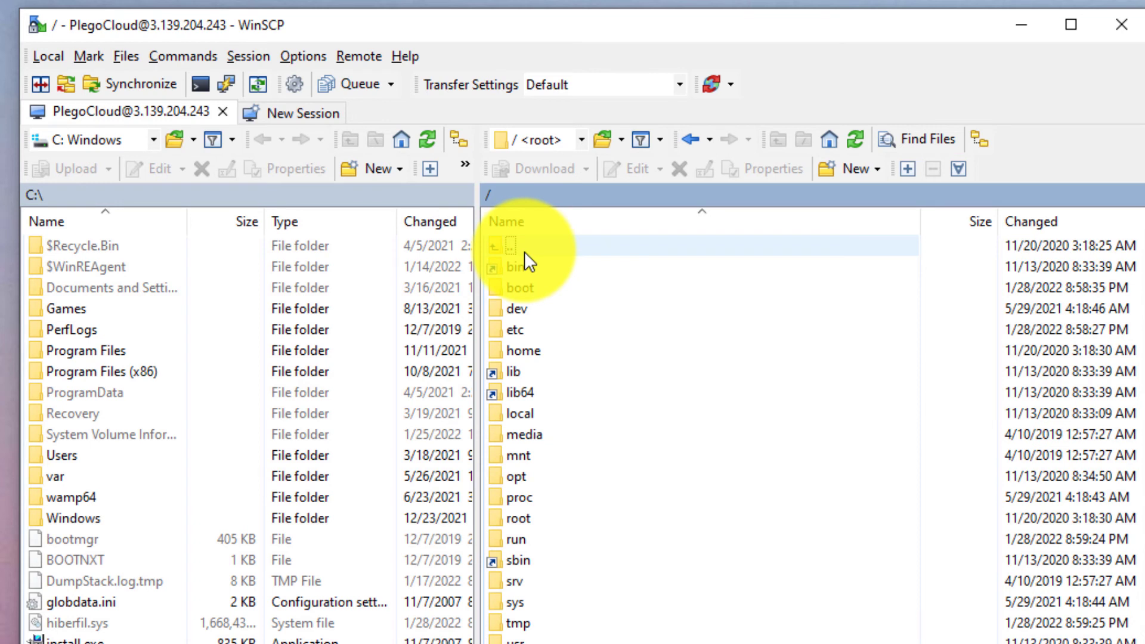
double_click(528, 643)
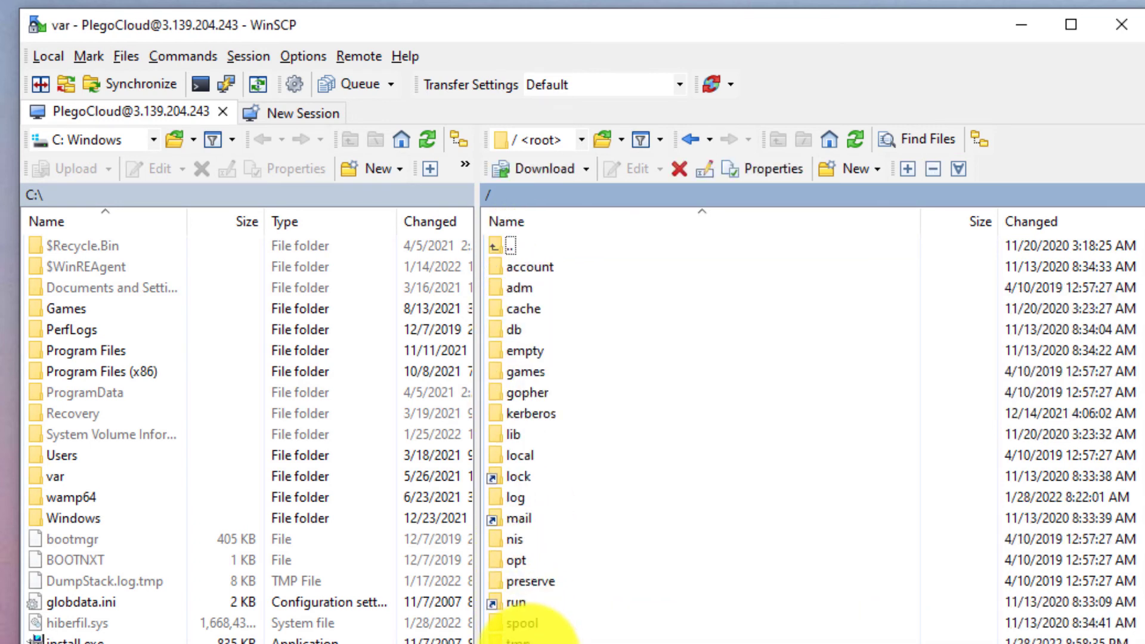
double_click(542, 643)
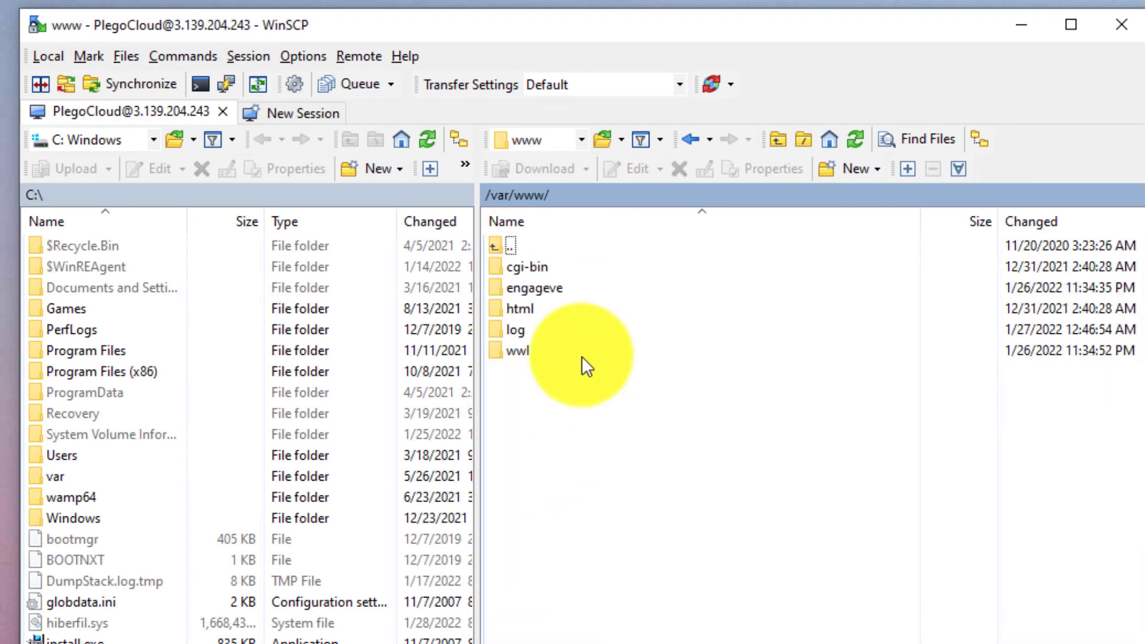
double_click(524, 291)
double_click(528, 265)
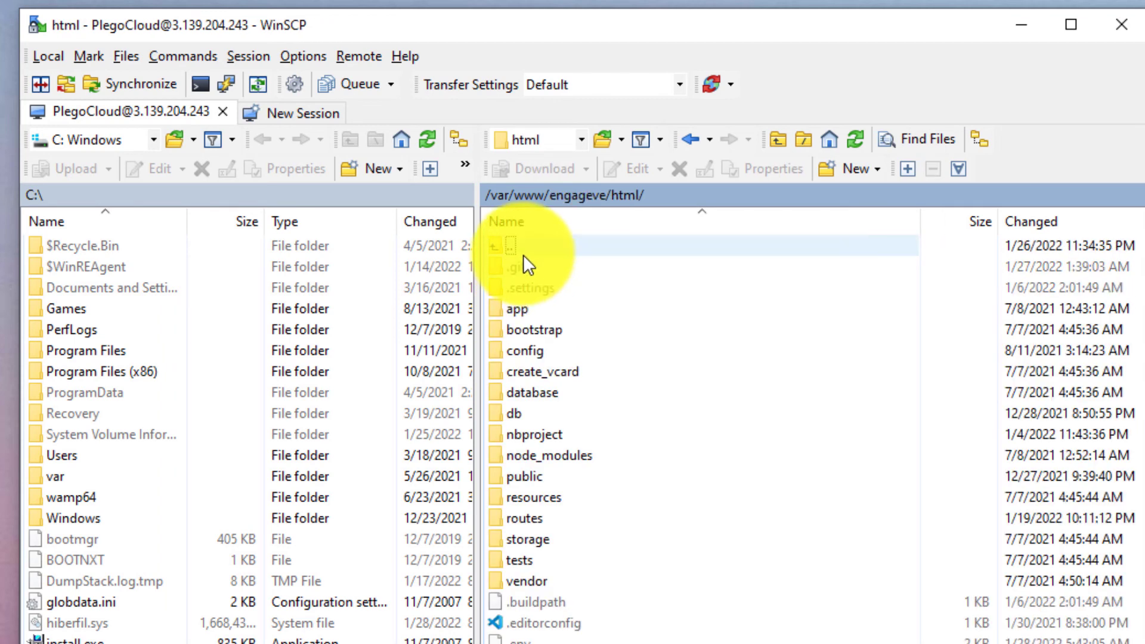
Go back up to /var/www and open the wwl site's html folder to view its contents
double_click(516, 246)
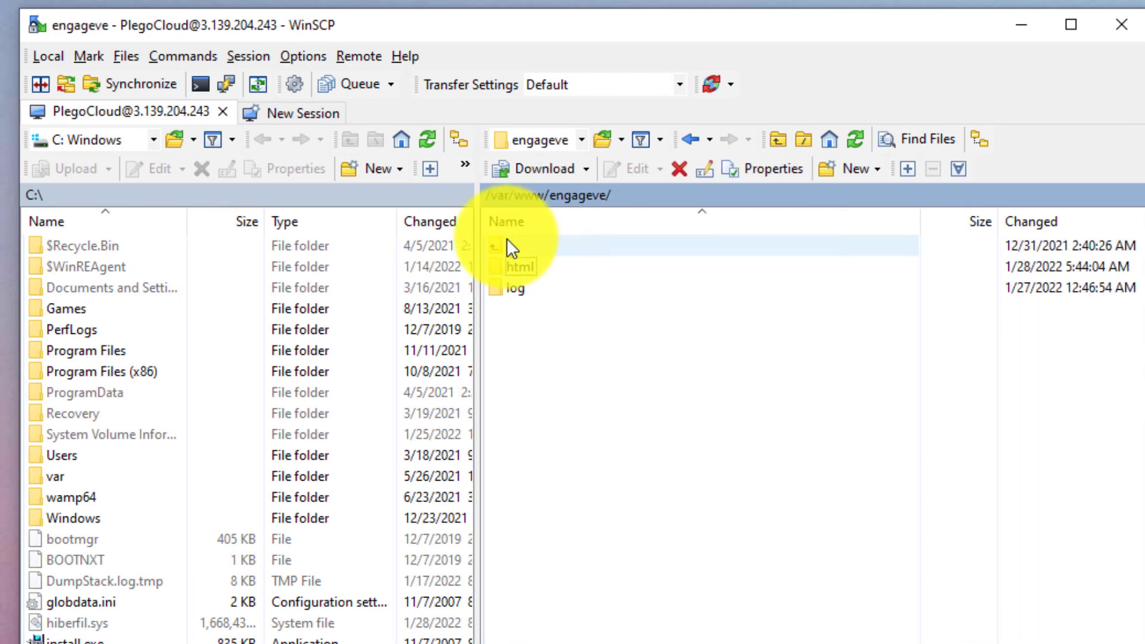
double_click(506, 240)
click(524, 348)
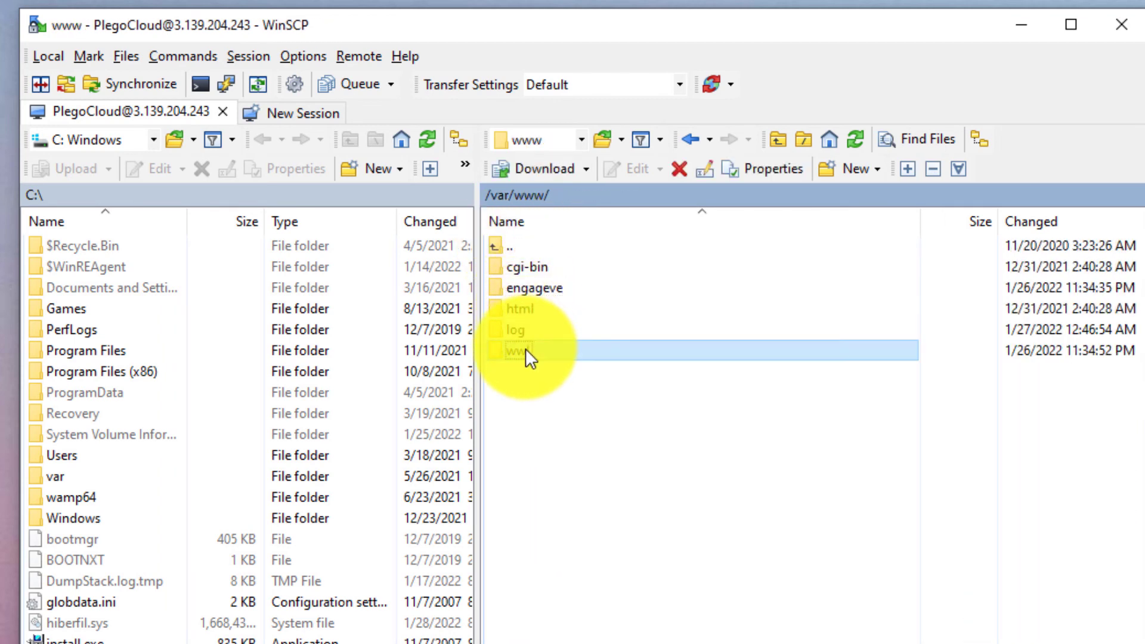
double_click(524, 348)
double_click(535, 266)
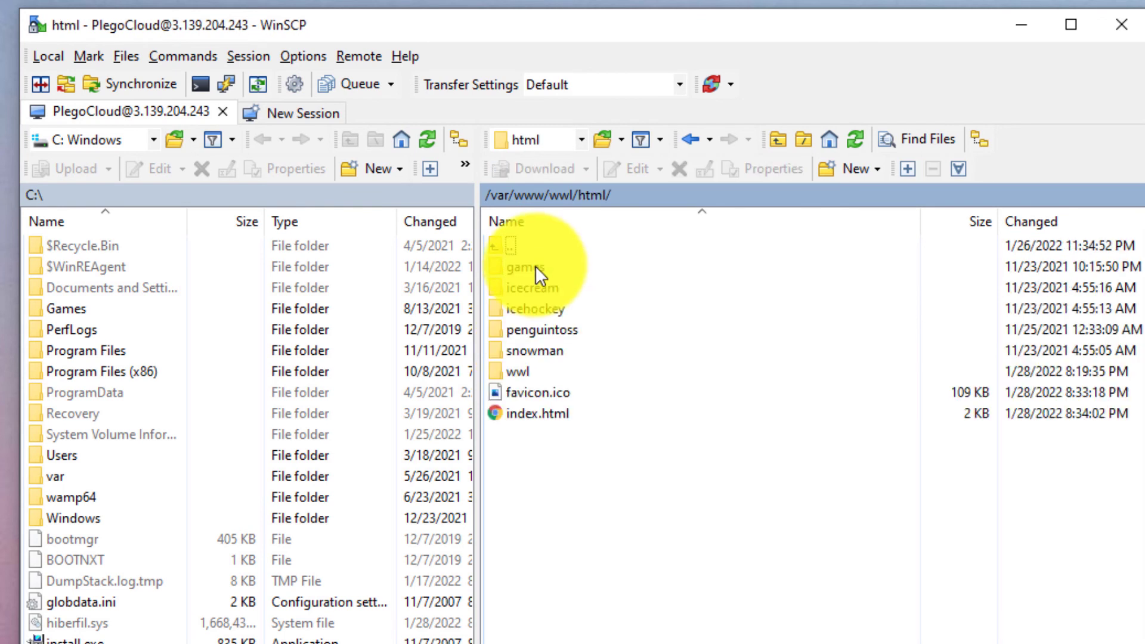
Return to /var/www, open the main domain's html folder to view its contents, and go back up
double_click(504, 246)
double_click(507, 252)
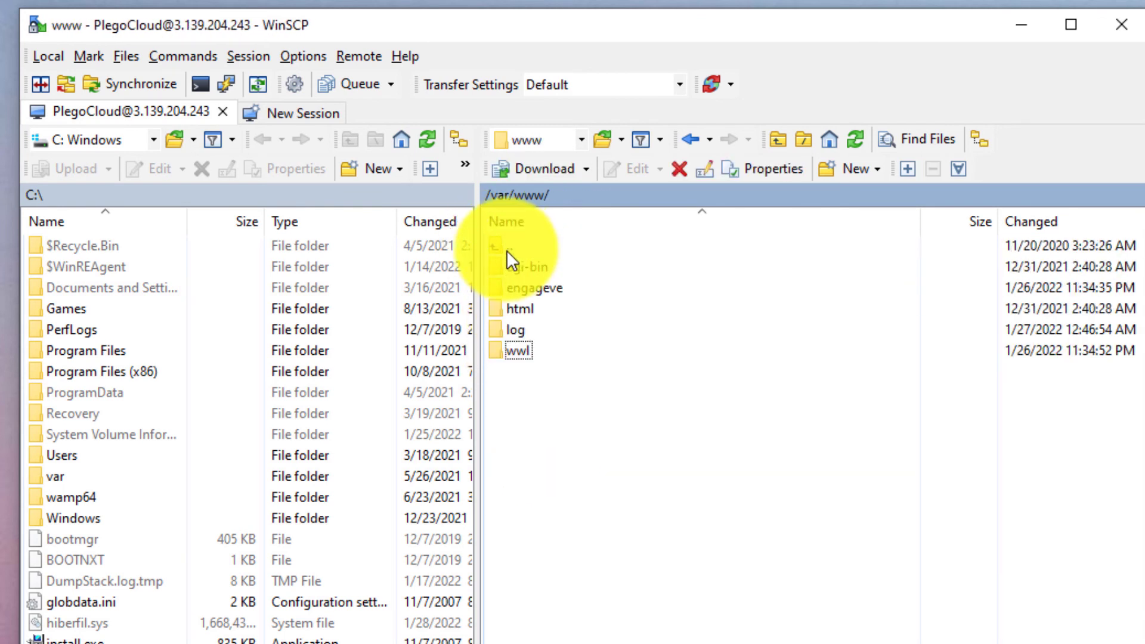
double_click(540, 308)
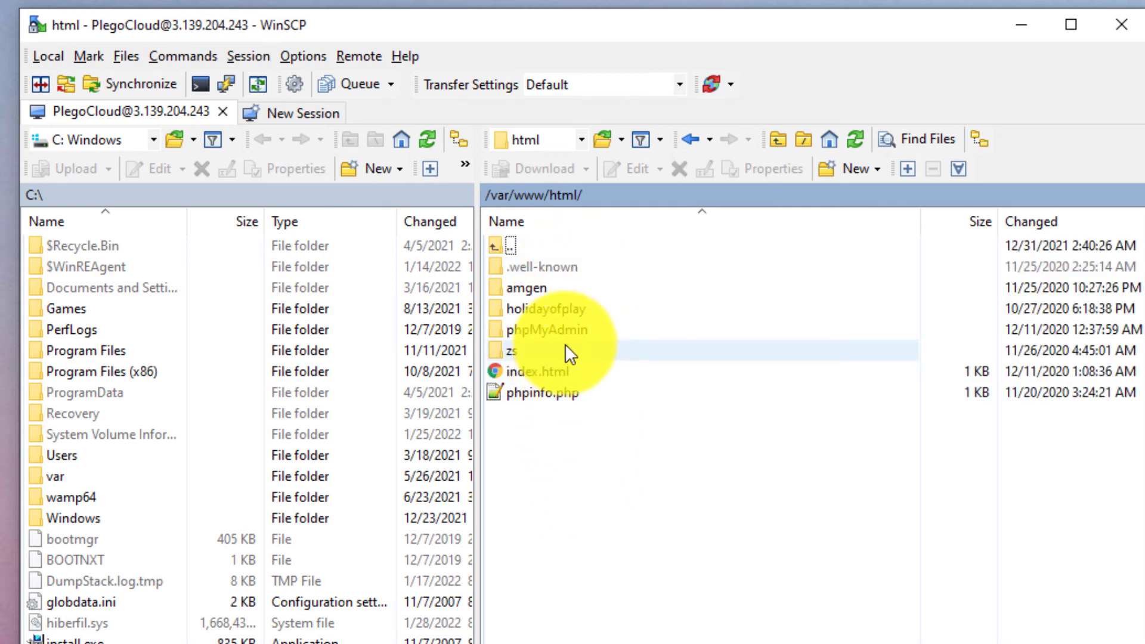
double_click(535, 246)
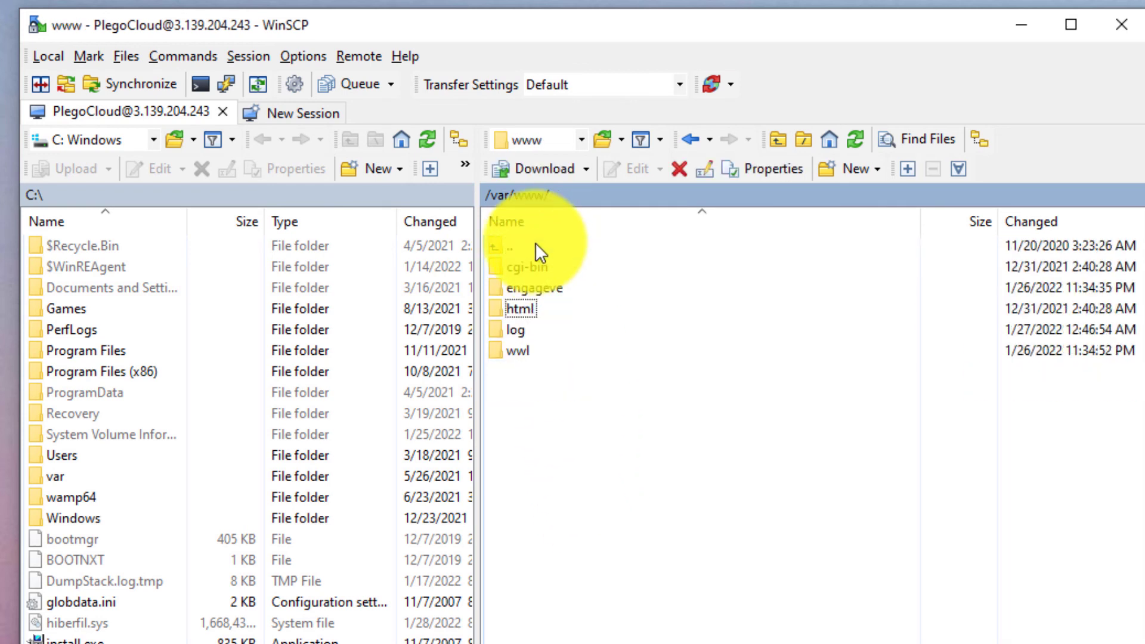
double_click(535, 246)
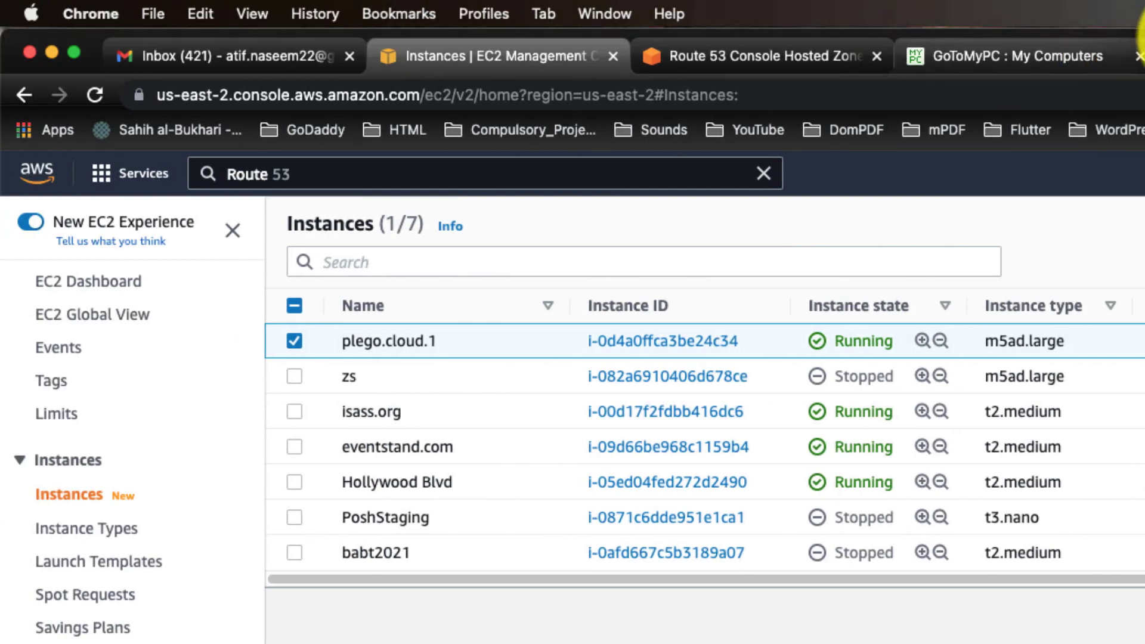
Switch to Chrome and load engageve.plego.cloud in a new tab to check the subdomain's site
key(super+t)
text(engageve.plego.cloud)
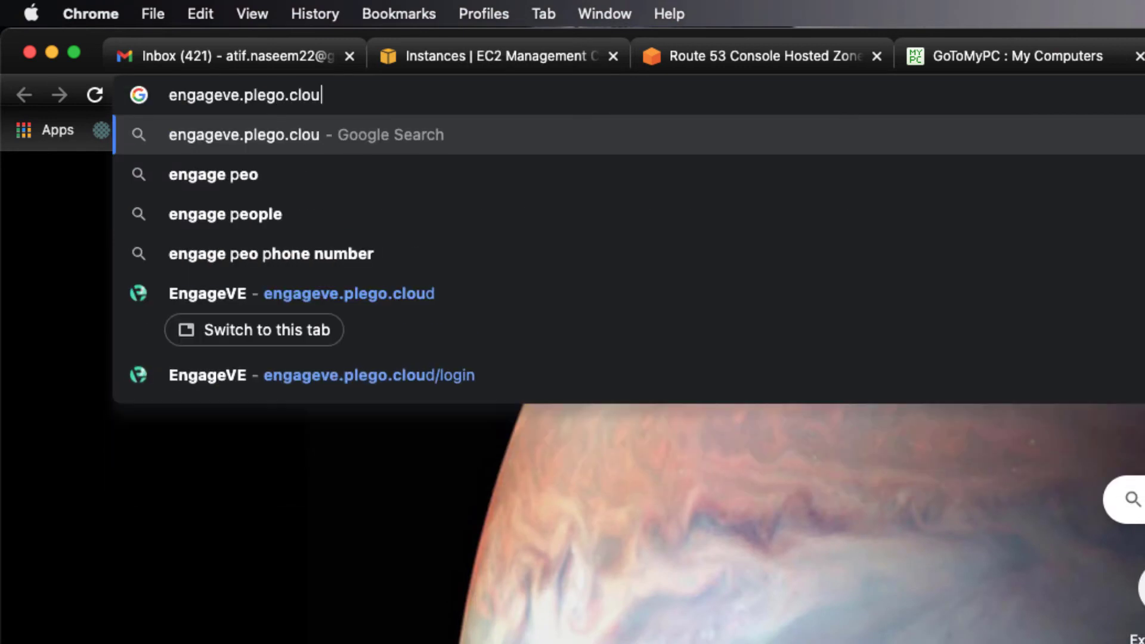
key(Return)
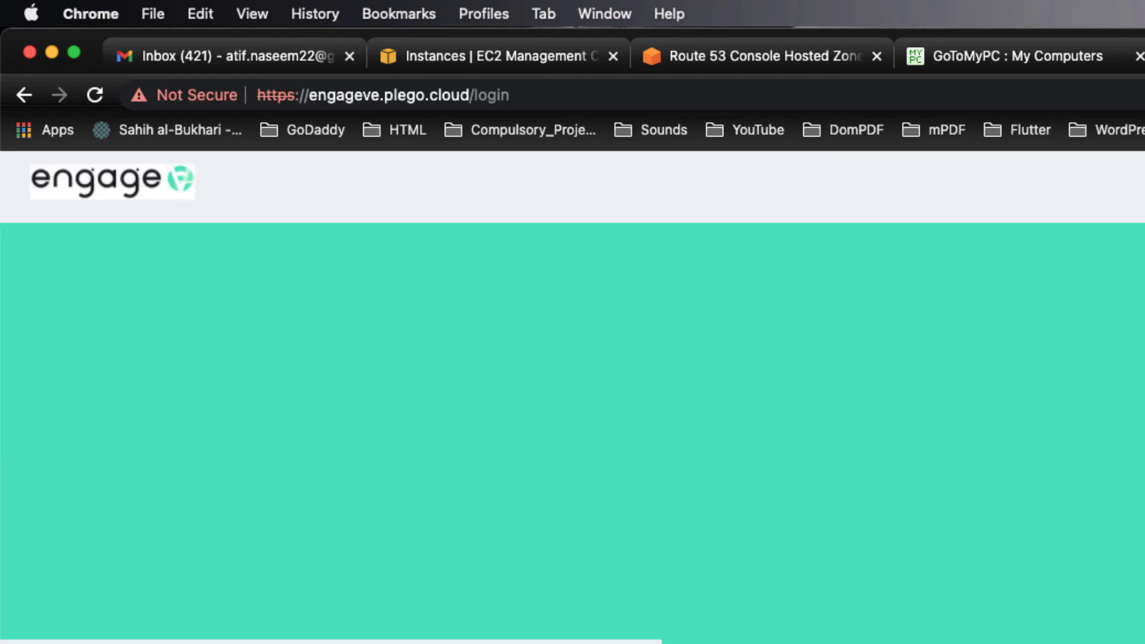
key(ctrl+shift+Tab)
click(396, 95)
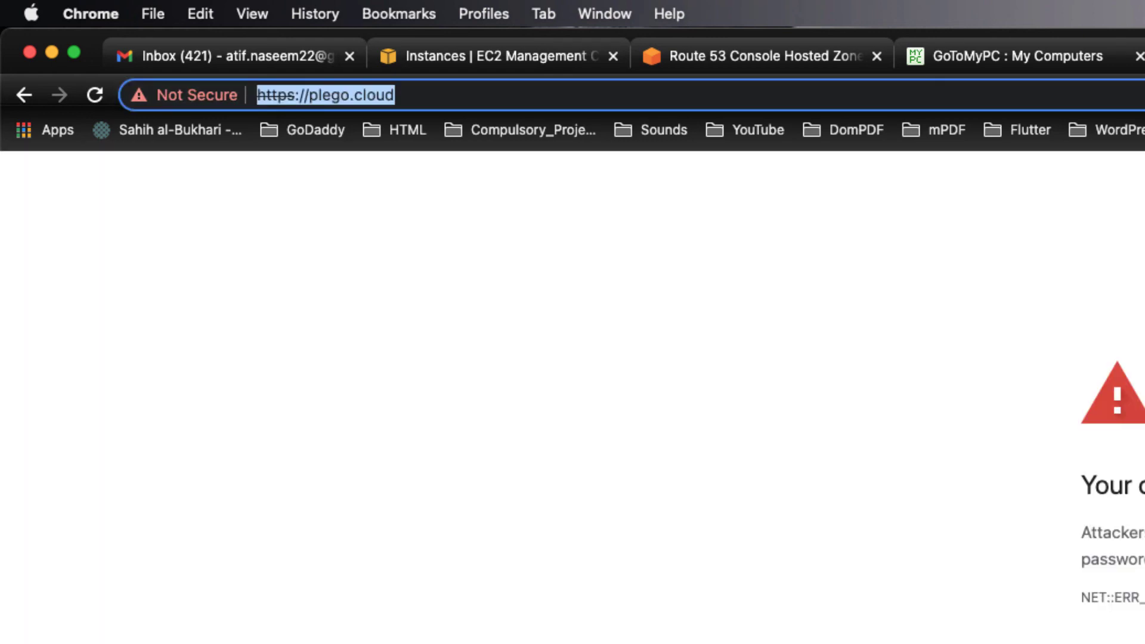
key(Return)
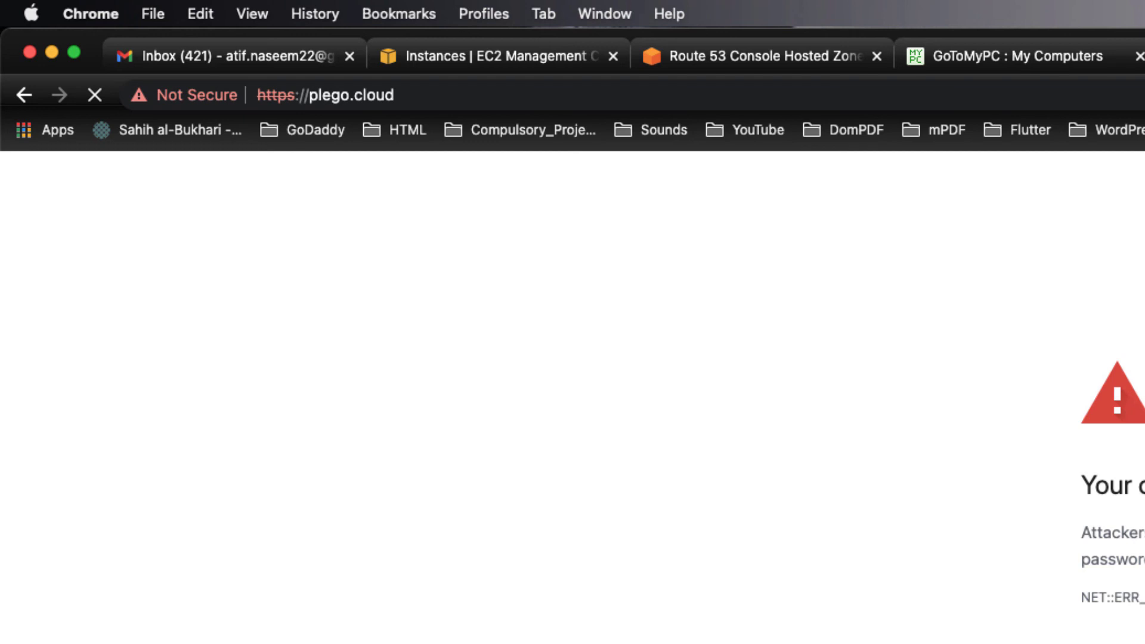